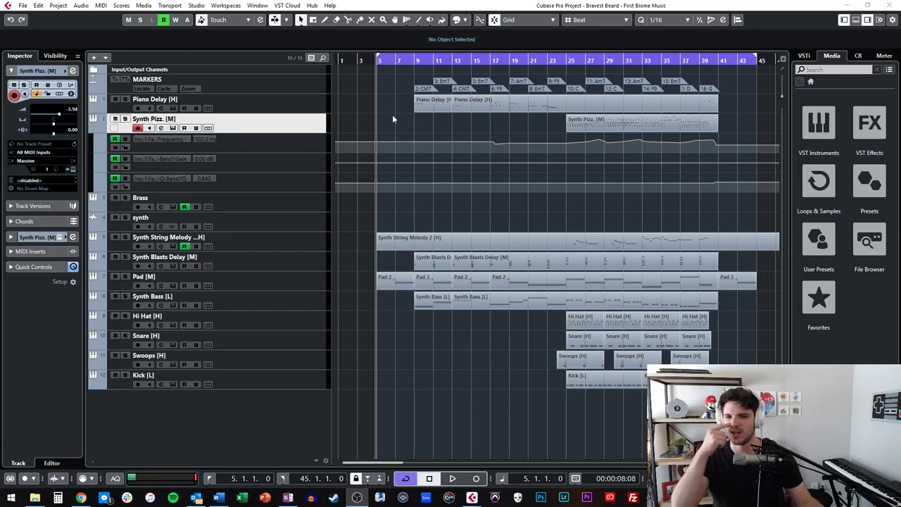
# Select the Pad [M] track and play the arrangement briefly from bar 5
pyautogui.click(305, 280)
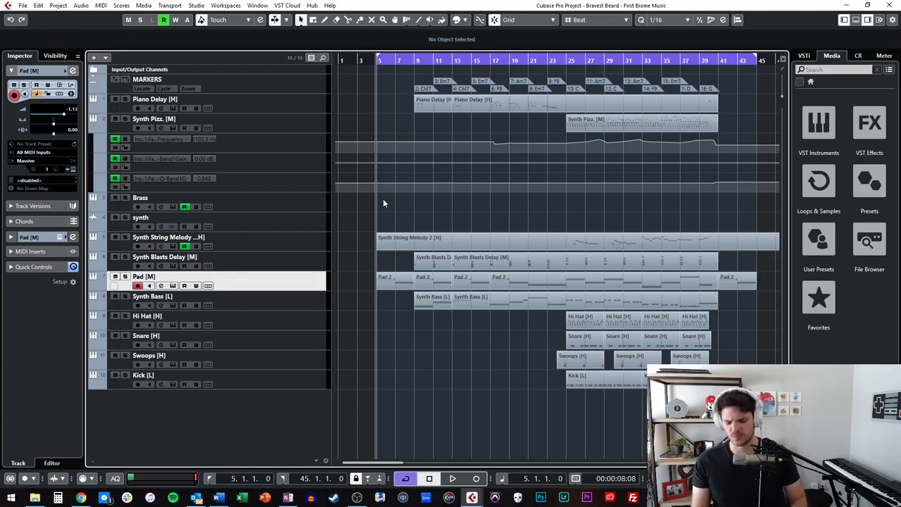
pyautogui.press('space')
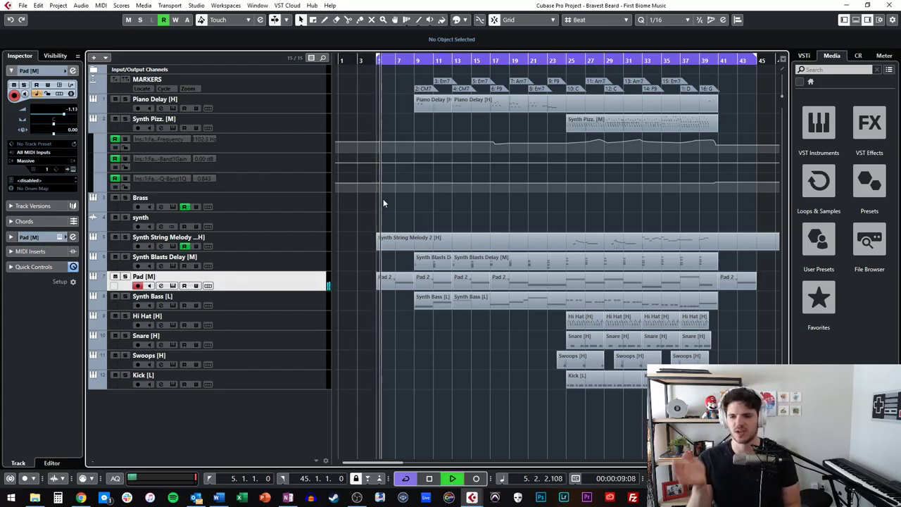
pyautogui.press('space')
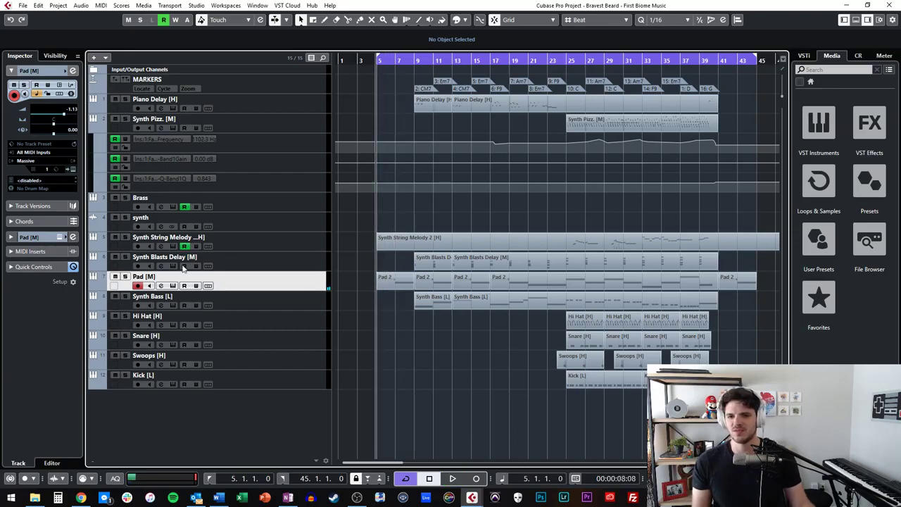
# Open the Pad [M] track's Massive instrument, view its fourth envelope, and close the instrument window
pyautogui.click(74, 169)
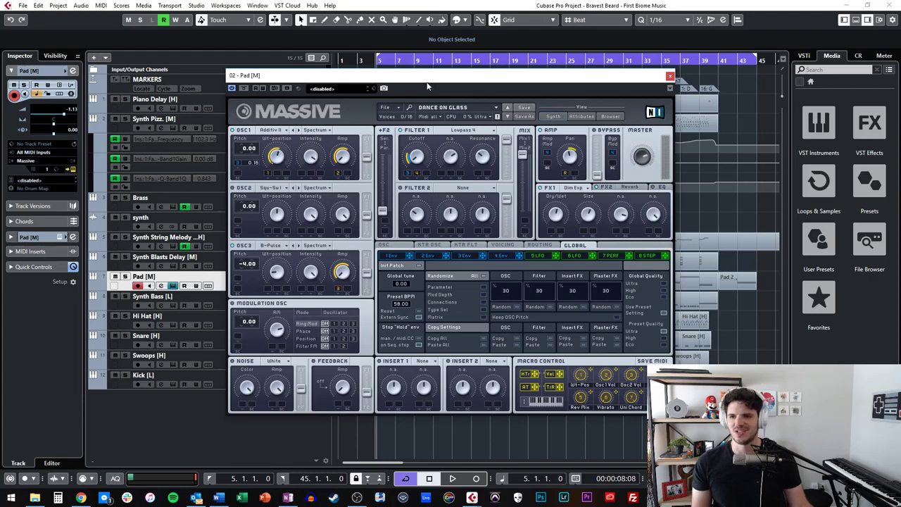
pyautogui.click(495, 254)
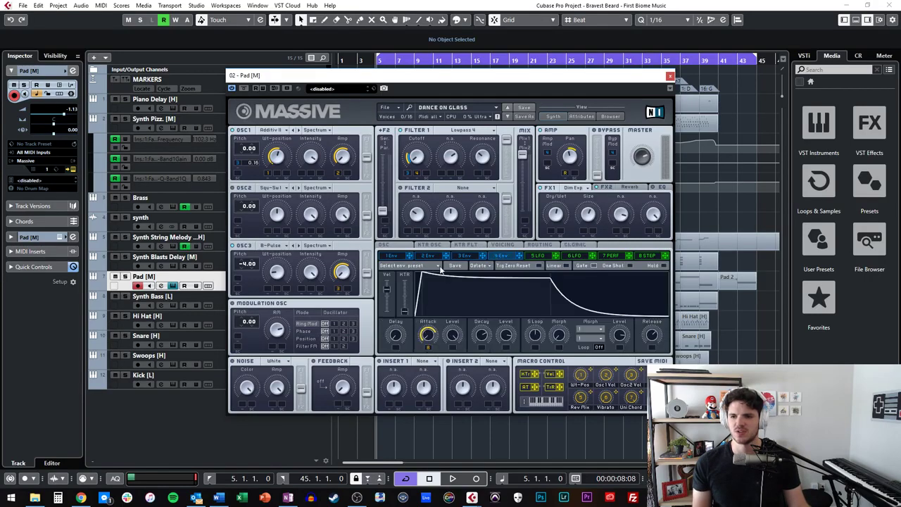
pyautogui.click(670, 76)
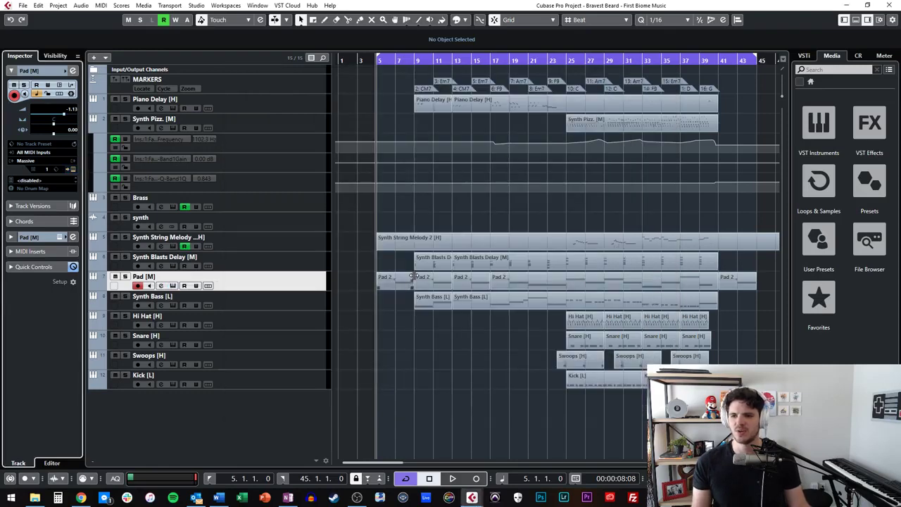
# Play the intro from bar 5 to bar 9, and move the playback cursor through the Pad parts to bar 38
pyautogui.press('space')
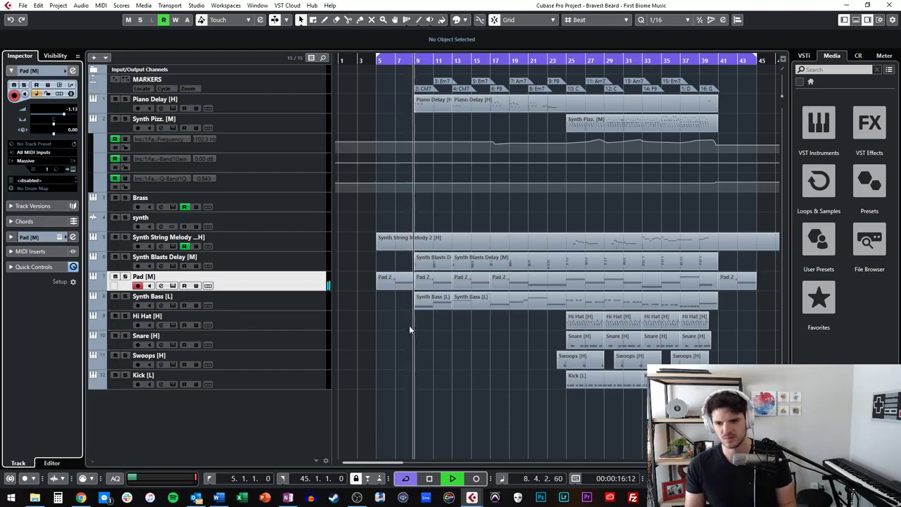
pyautogui.press('space')
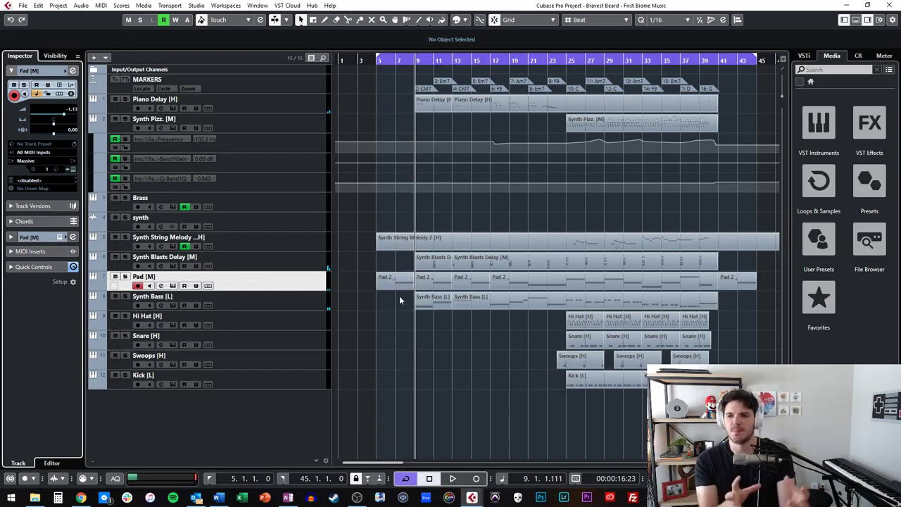
pyautogui.press('shift+KP_Add')
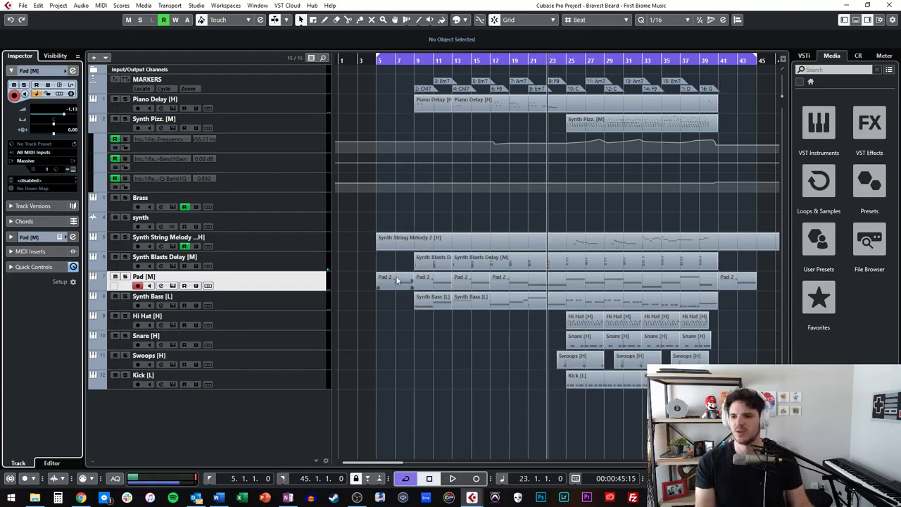
pyautogui.press('shift+KP_Add')
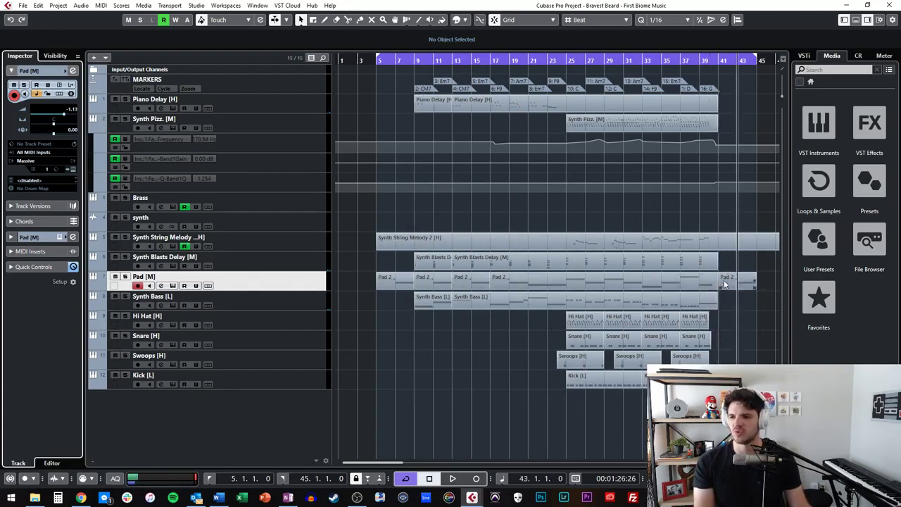
pyautogui.press('shift+KP_Subtract')
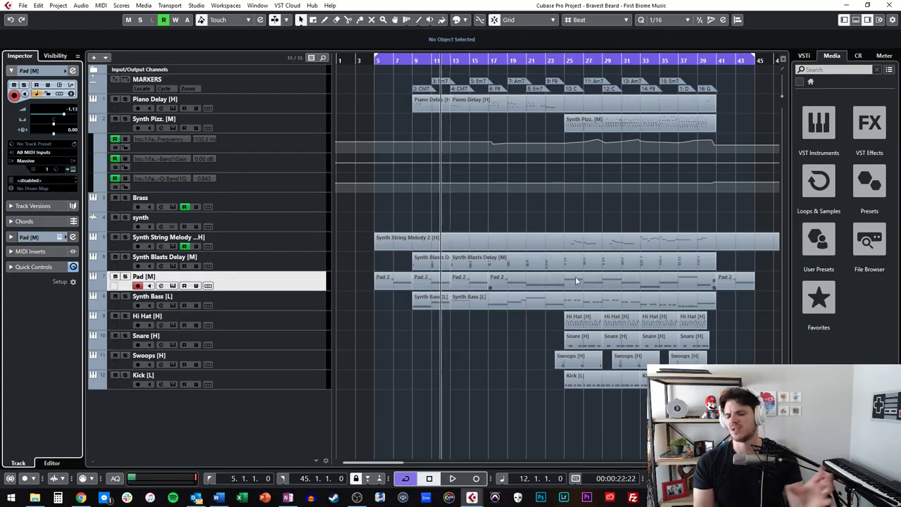
pyautogui.press('KP_Add')
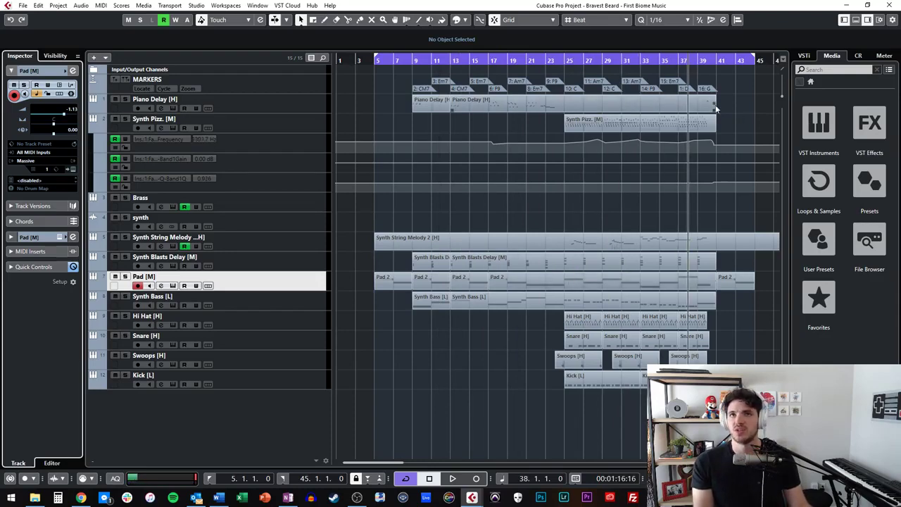
# Zoom in on the chord markers, select the D marker at bar 37 and the F9 marker, and place the cursor at bar 37
pyautogui.press('h')
pyautogui.hotkey('shift', 'h')
pyautogui.hotkey('shift', 'h')
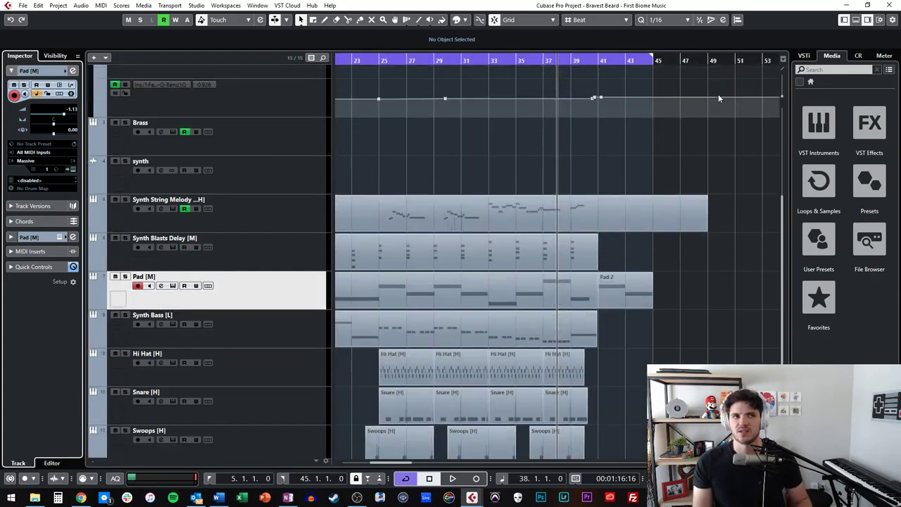
pyautogui.scroll(5, 523, 78)
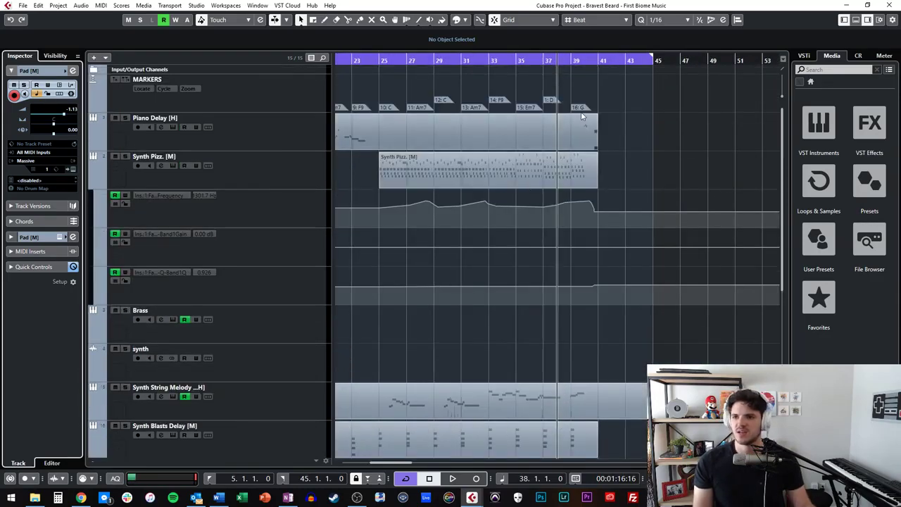
pyautogui.click(547, 98)
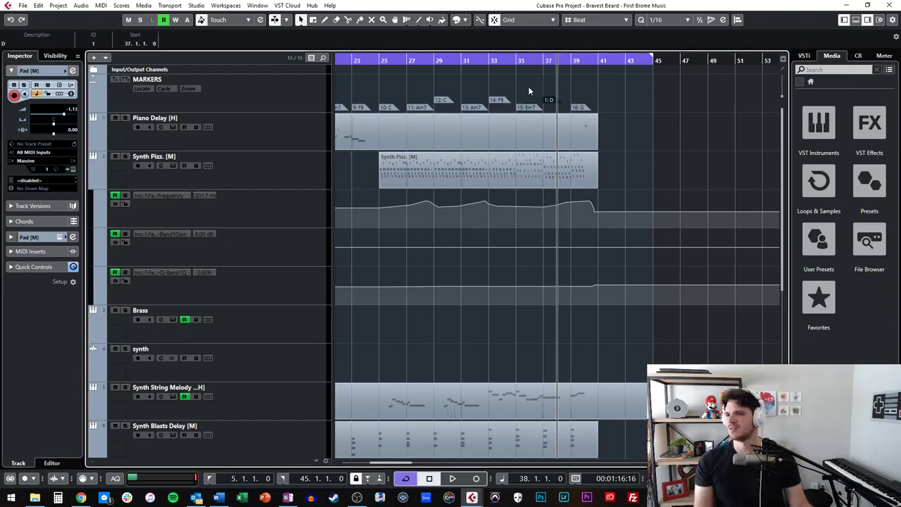
pyautogui.click(497, 99)
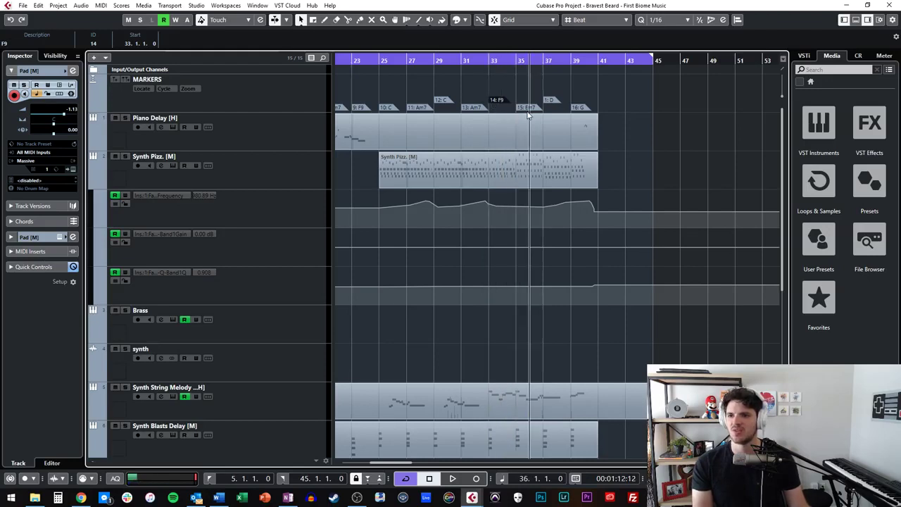
pyautogui.press('KP_Add')
pyautogui.press('KP_Add')
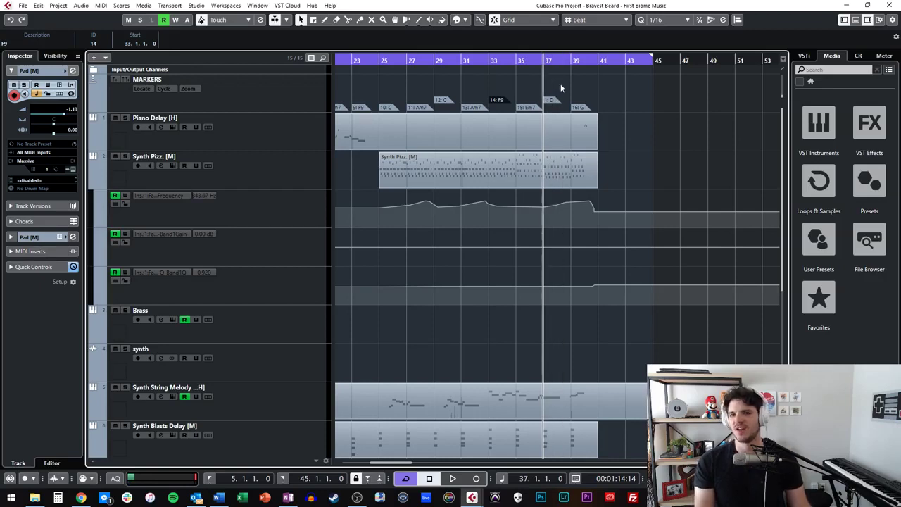
# Examine the final chord change by selecting the D marker at bar 37 and the G marker at bar 39
pyautogui.click(553, 102)
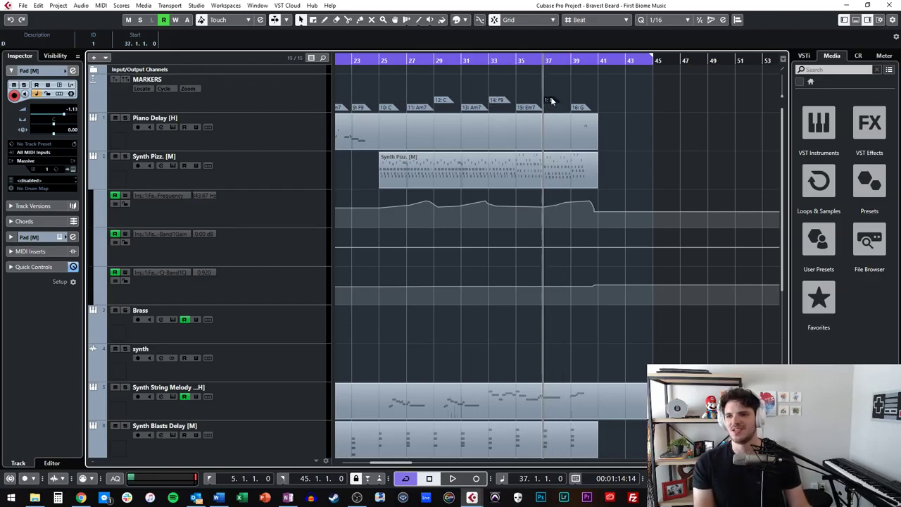
pyautogui.press('KP_Add')
pyautogui.press('KP_Add')
pyautogui.click(588, 106)
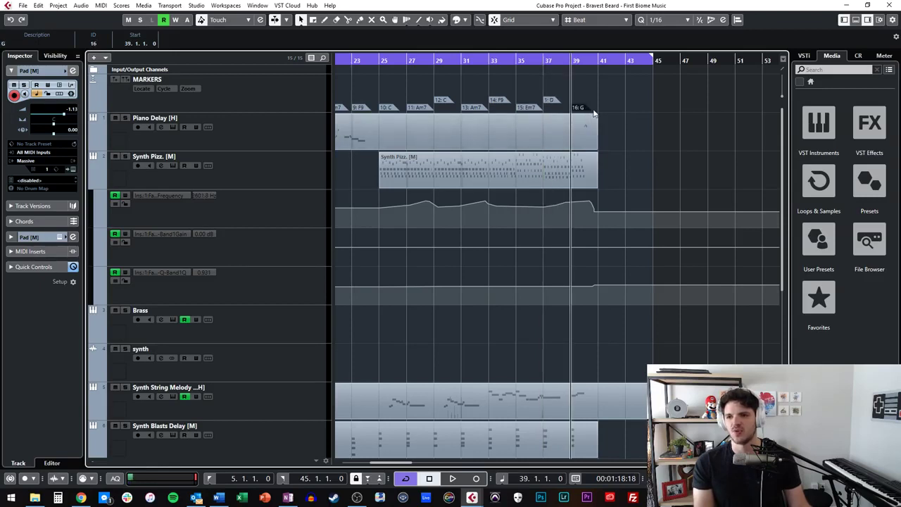
pyautogui.press('KP_Add')
pyautogui.press('KP_Subtract')
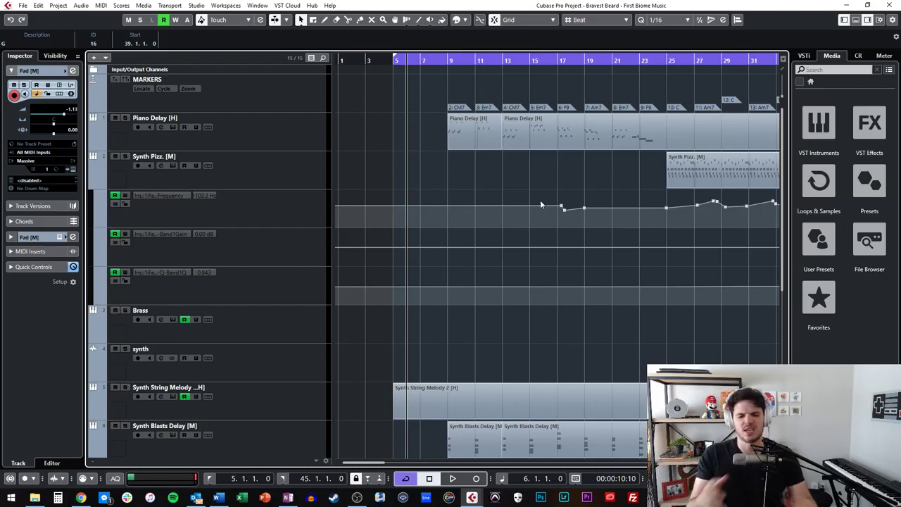
# Show the whole arrangement and place the playback cursor at bar 9
pyautogui.scroll(-6, 540, 200)
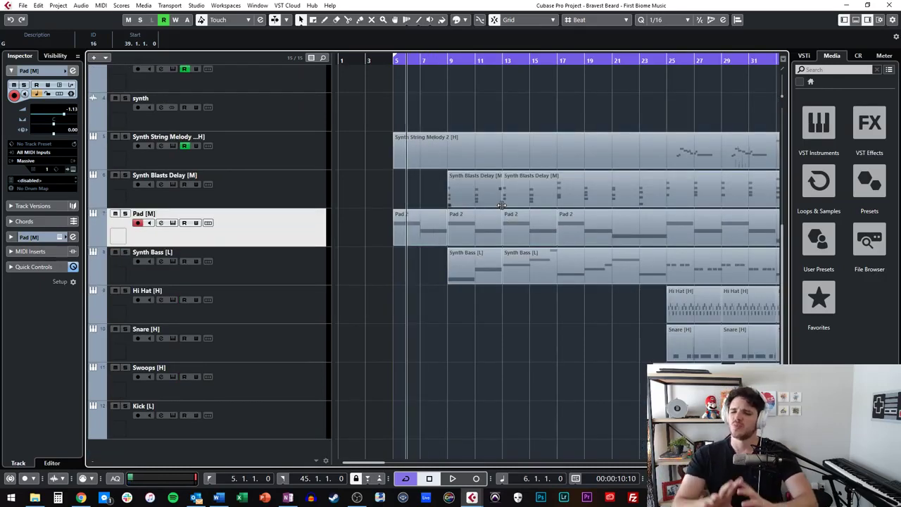
pyautogui.hotkey('shift', 'f')
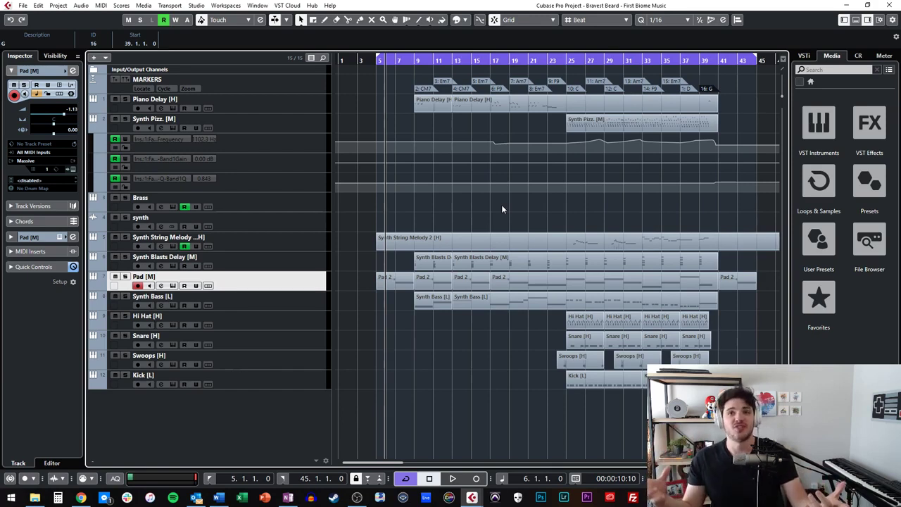
pyautogui.hotkey('ctrl', 'Right')
pyautogui.hotkey('ctrl', 'Right')
pyautogui.hotkey('ctrl', 'Right')
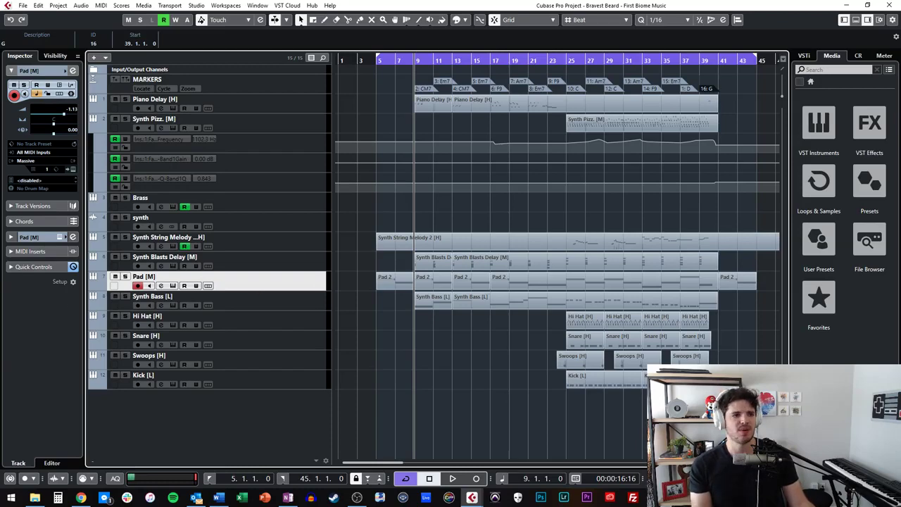
# Inspect the FabFilter Pro-Q insert on the Pad [M] track and close its window
pyautogui.click(57, 160)
pyautogui.moveTo(417, 148); pyautogui.dragTo(331, 90)
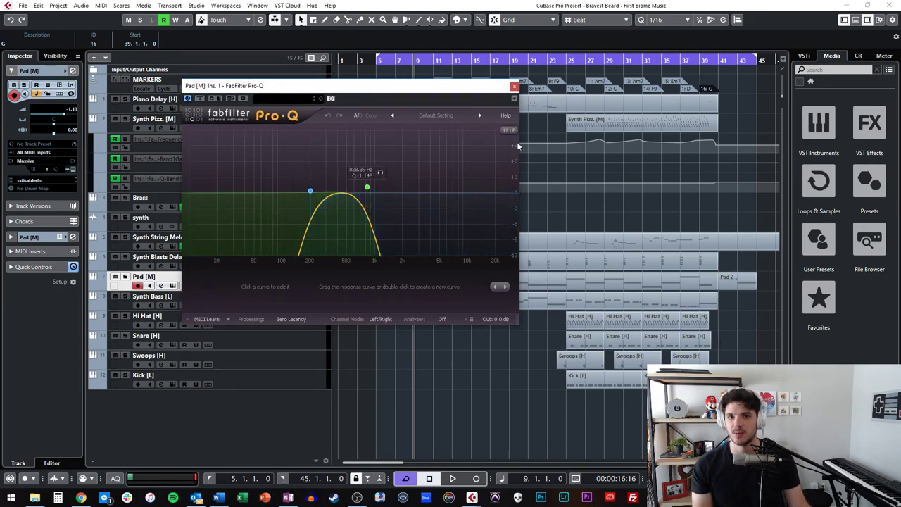
pyautogui.click(514, 86)
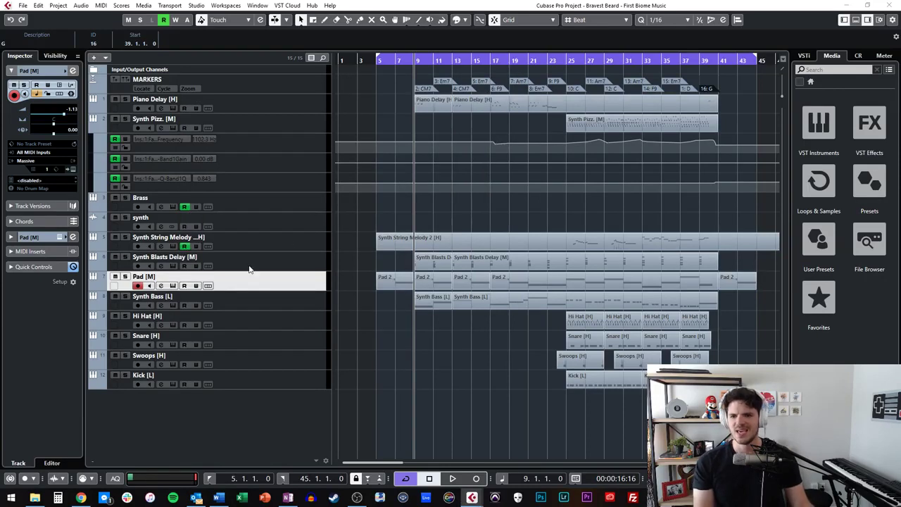
# Inspect the Massive instrument and the StereoDelay insert on the Synth Blasts Delay [M] track, closing both windows
pyautogui.click(278, 265)
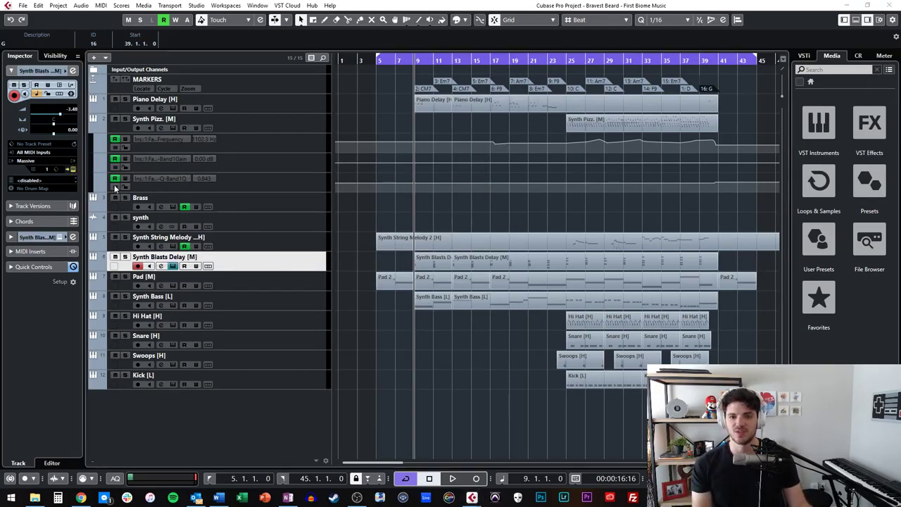
pyautogui.click(72, 169)
pyautogui.moveTo(268, 196); pyautogui.dragTo(377, 78)
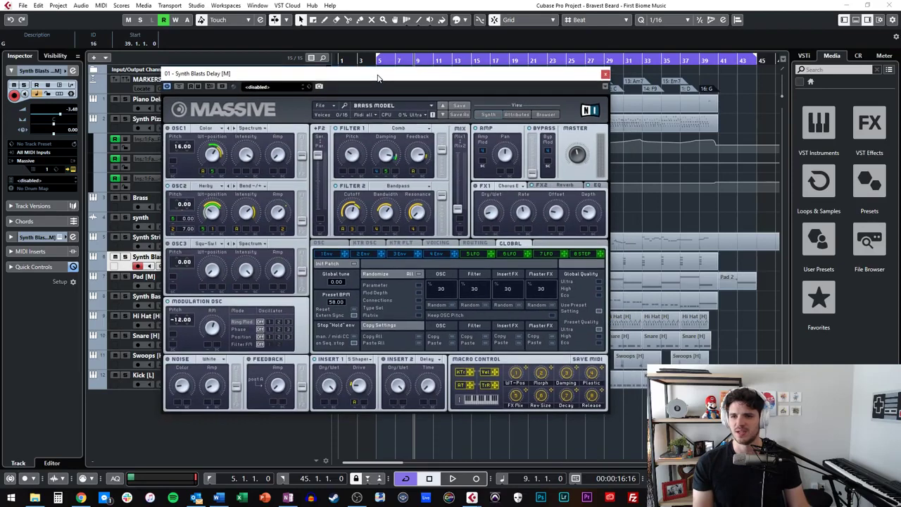
pyautogui.click(607, 74)
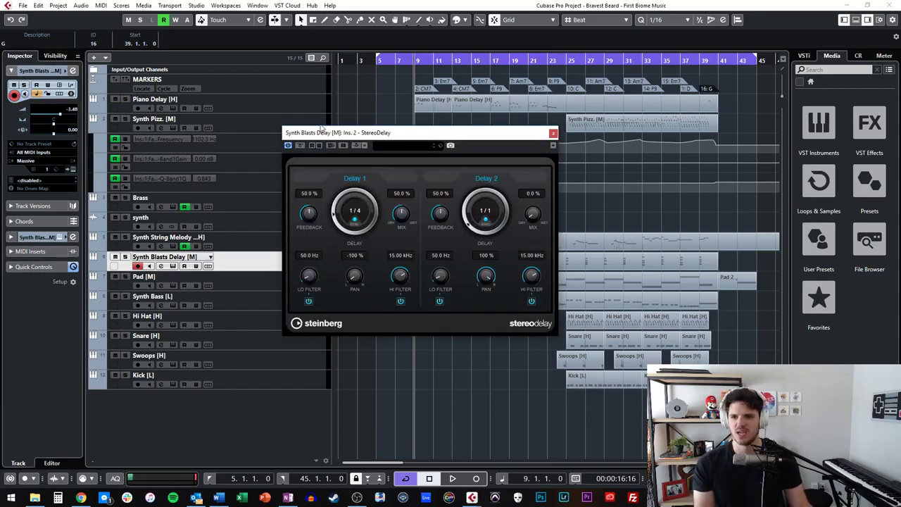
pyautogui.moveTo(321, 127); pyautogui.dragTo(350, 128)
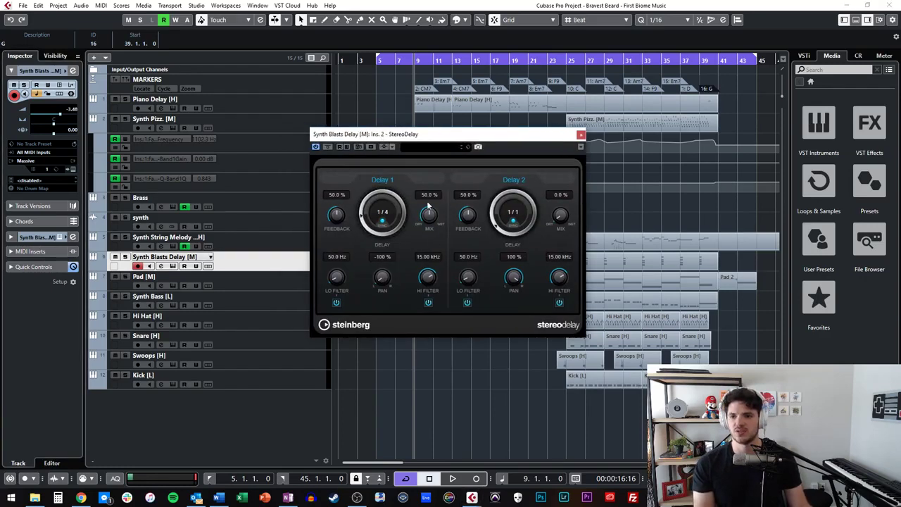
pyautogui.click(580, 135)
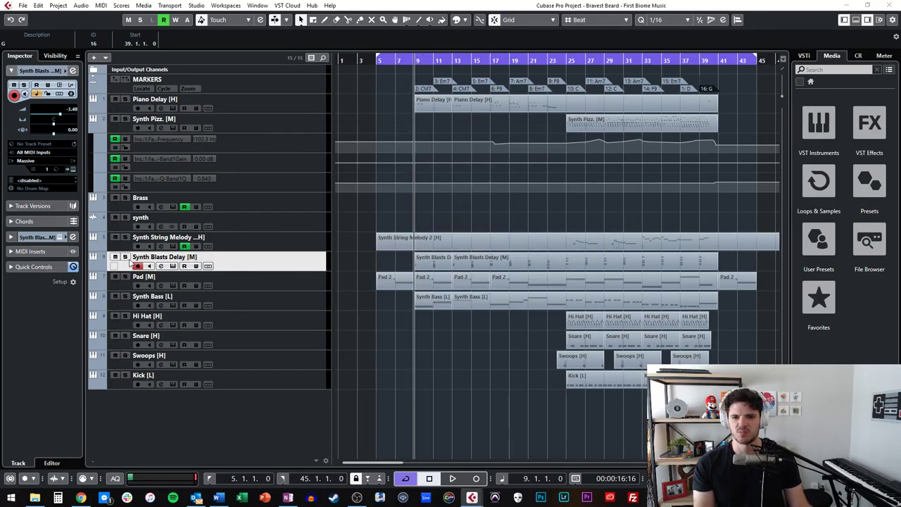
# Solo the Synth Blasts Delay [M] track and play it from bar 9
pyautogui.click(125, 256)
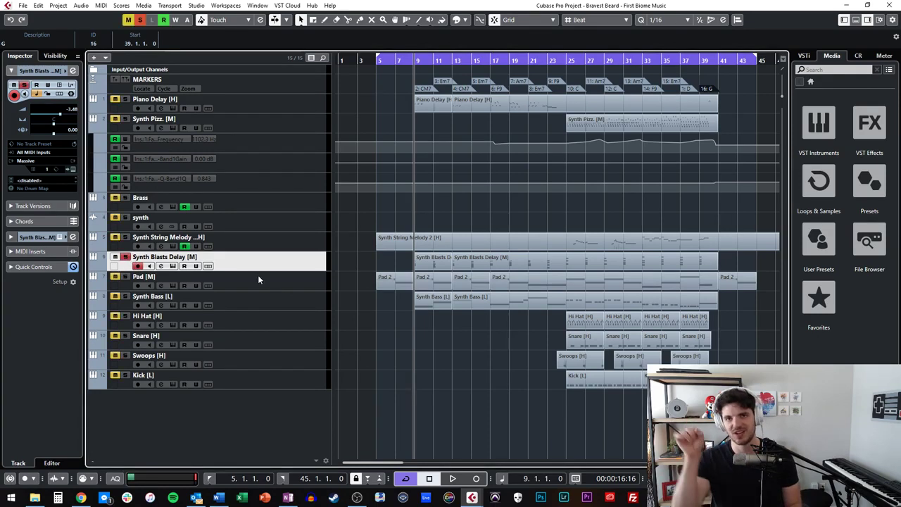
pyautogui.press('space')
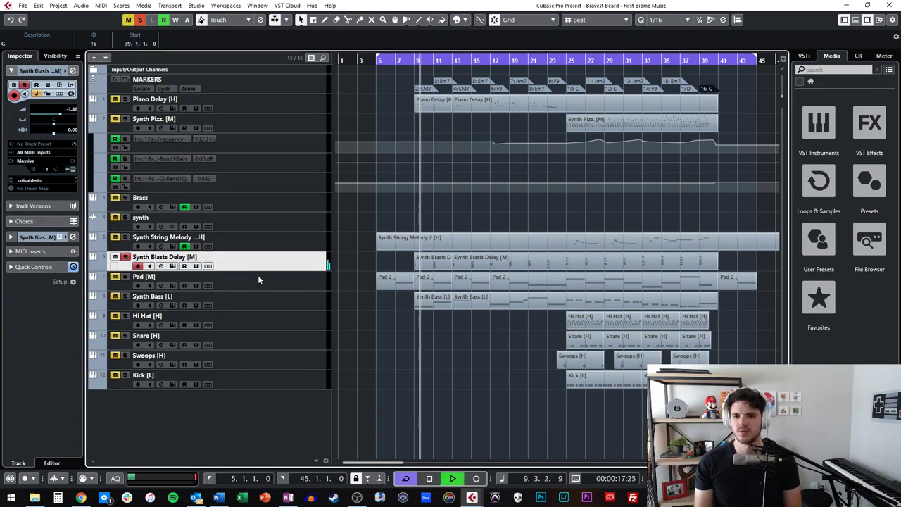
# View the Synth Blasts Delay part at bar 9 in the note editor, return to the arrangement, and stop playback
pyautogui.doubleClick(432, 262)
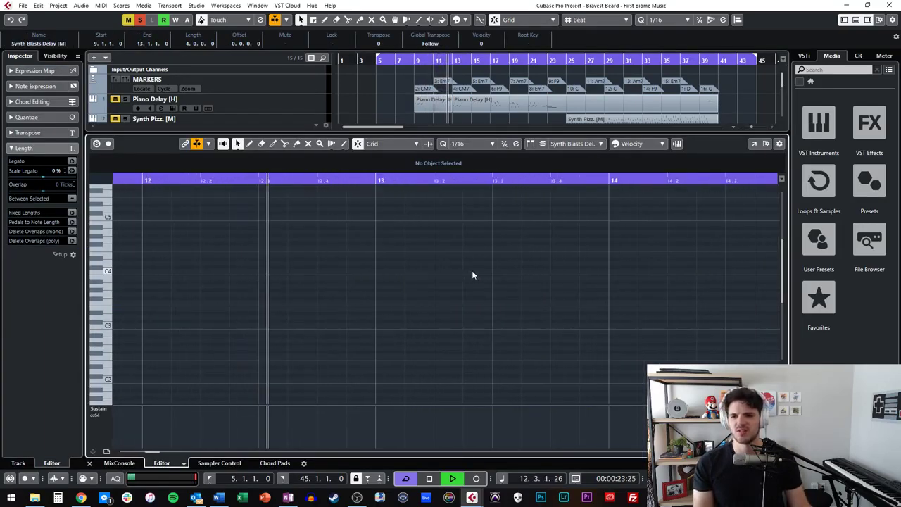
pyautogui.press('Return')
pyautogui.press('space')
# Return the playback cursor to the start of the arrangement at bar 5
pyautogui.hotkey('ctrl', 'Right')
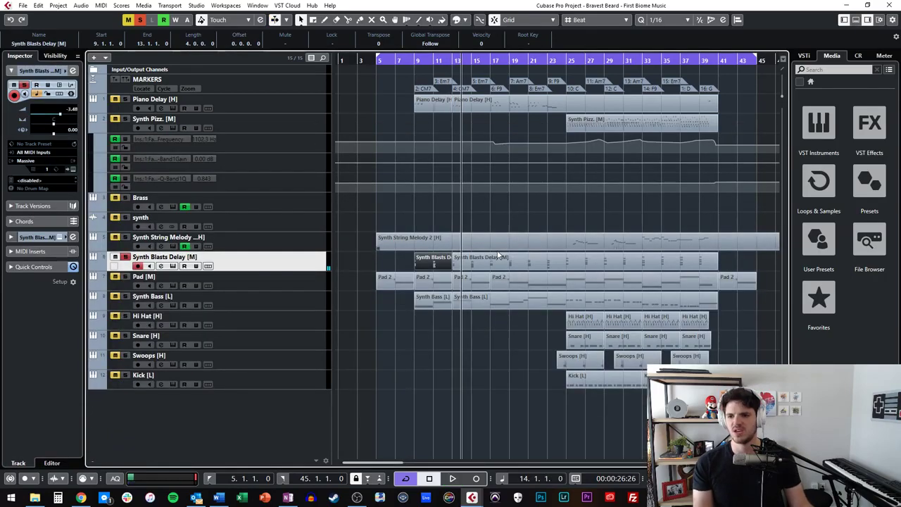
pyautogui.hotkey('ctrl', 'Left')
pyautogui.hotkey('ctrl', 'Left')
pyautogui.hotkey('ctrl', 'Left')
pyautogui.hotkey('ctrl', 'Left')
pyautogui.hotkey('ctrl', 'Left')
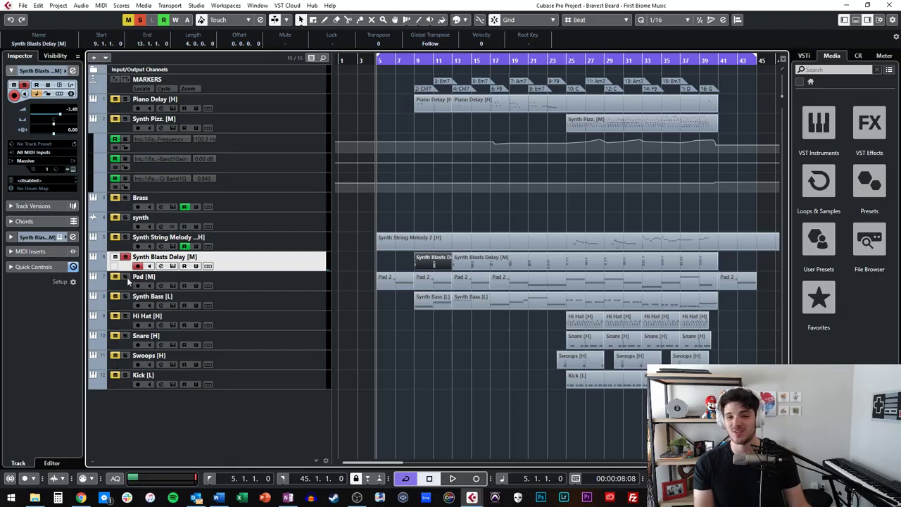
# Solo the Pad [M] track together with Synth Blasts Delay [M], play both from bar 5, and stop playback in bar 12
pyautogui.press('space')
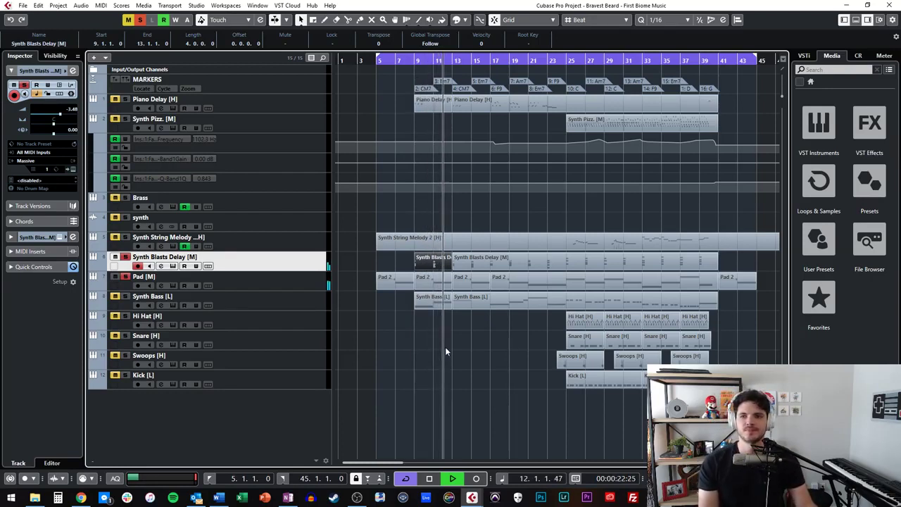
pyautogui.press('space')
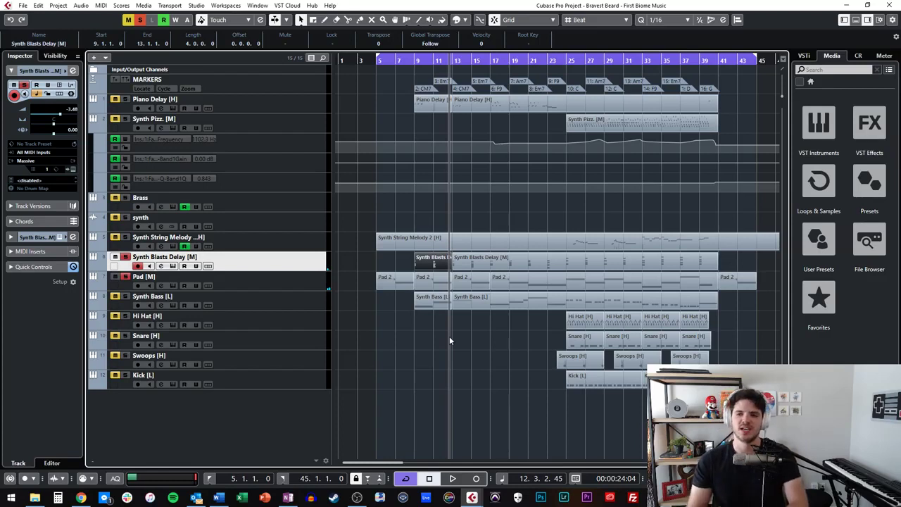
pyautogui.click(230, 282)
pyautogui.click(235, 264)
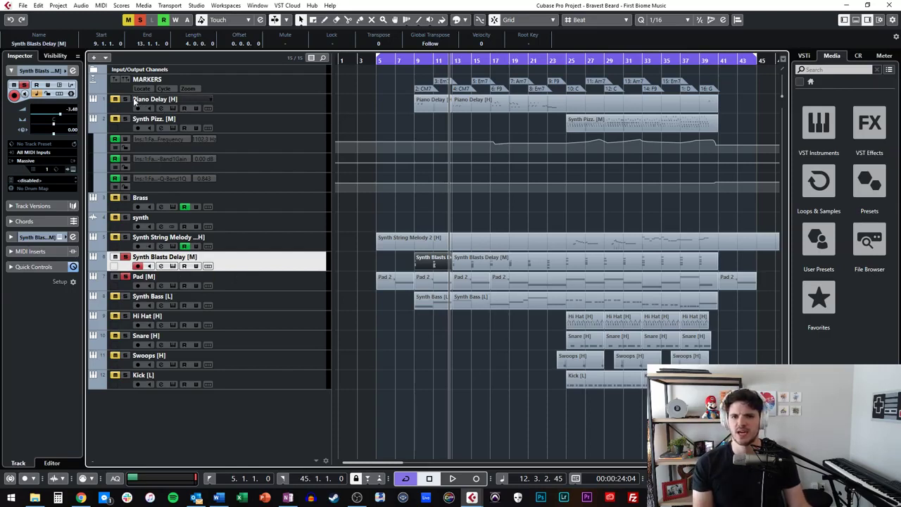
# Solo the Piano Delay [H] track and inspect its FabFilter Pro-Q insert, closing the plug-in window
pyautogui.click(231, 104)
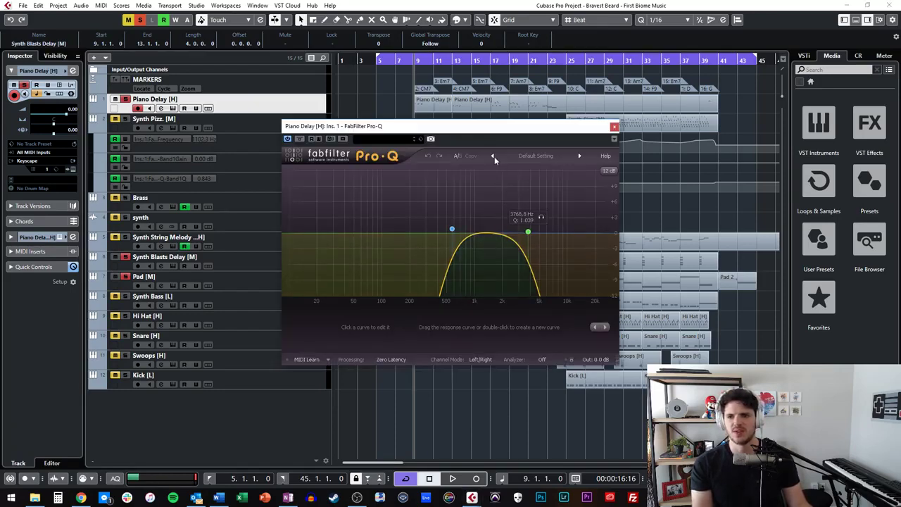
pyautogui.moveTo(483, 134); pyautogui.dragTo(314, 123)
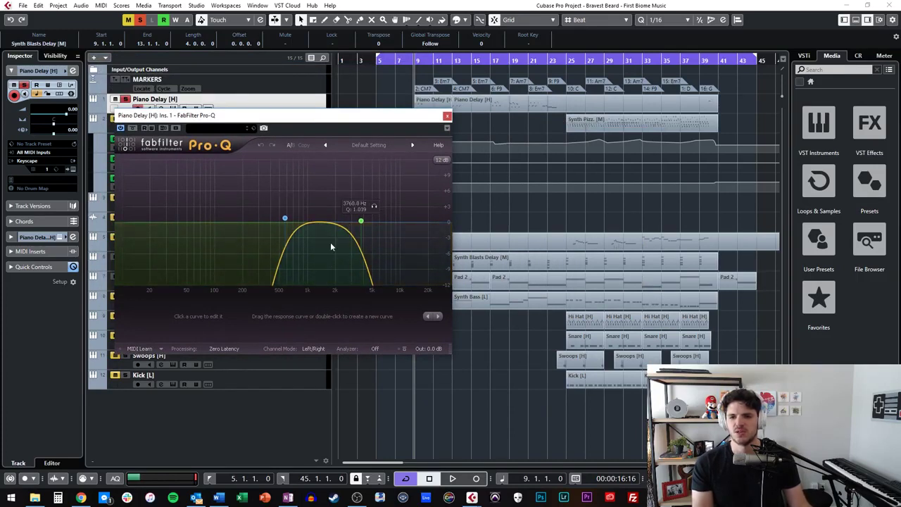
pyautogui.click(301, 250)
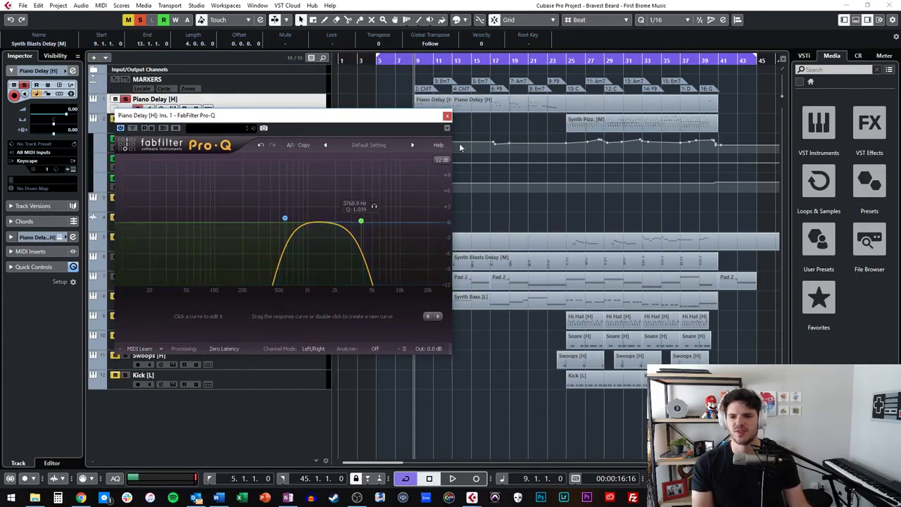
pyautogui.click(447, 116)
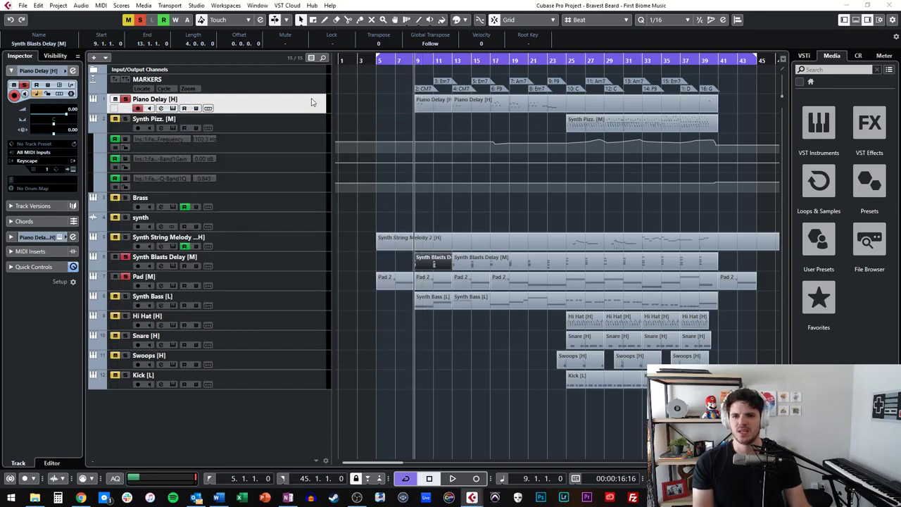
# Play the soloed tracks from bar 9 while viewing the Piano Delay part in the note editor, and stop playback
pyautogui.press('space')
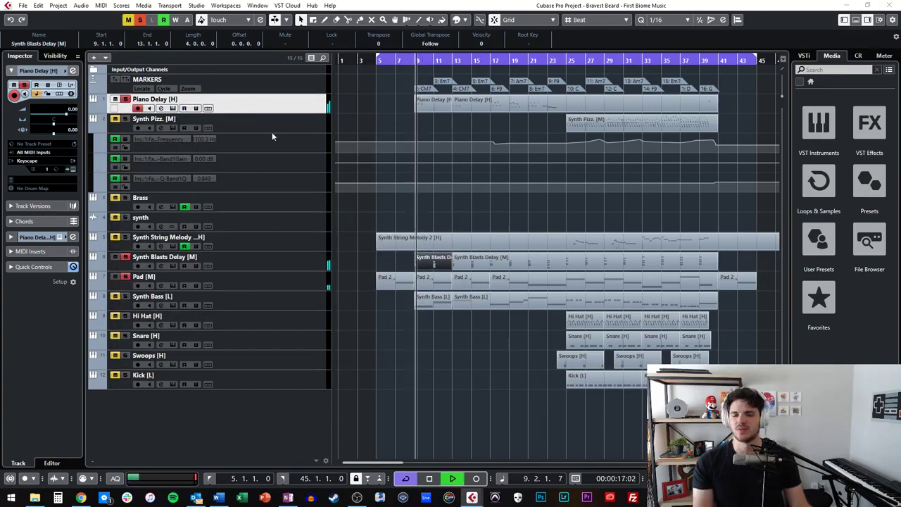
pyautogui.doubleClick(445, 102)
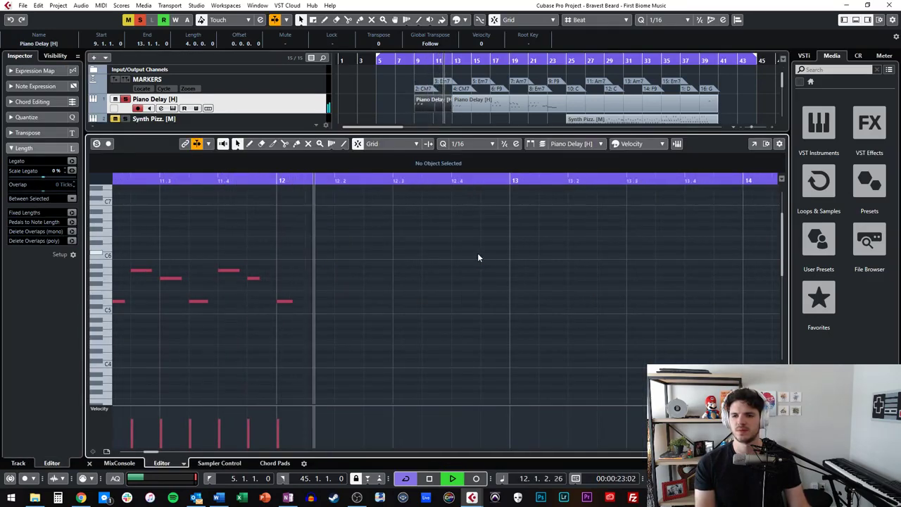
pyautogui.press('space')
pyautogui.press('Return')
# Show the full arrangement and position the playback cursor at bar 22 to review the rest of the piano part
pyautogui.press('KP_Add')
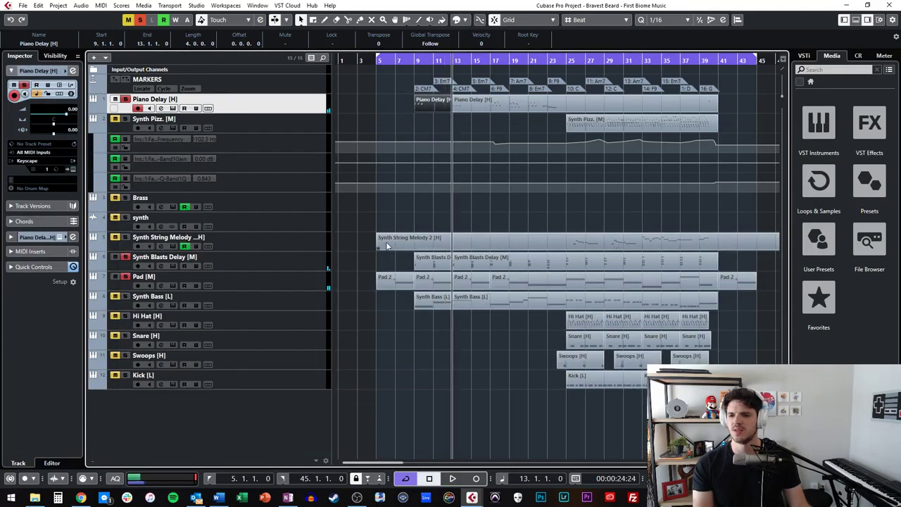
pyautogui.press('KP_Add')
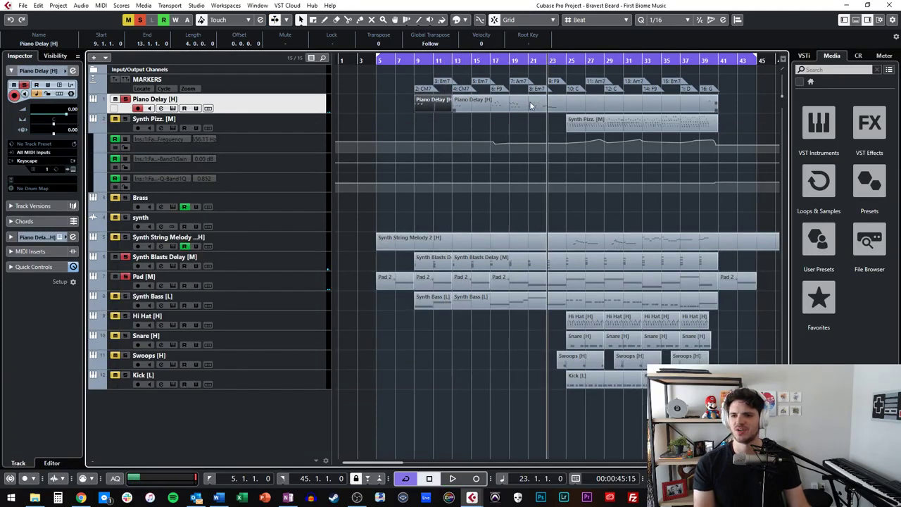
pyautogui.press('KP_Subtract')
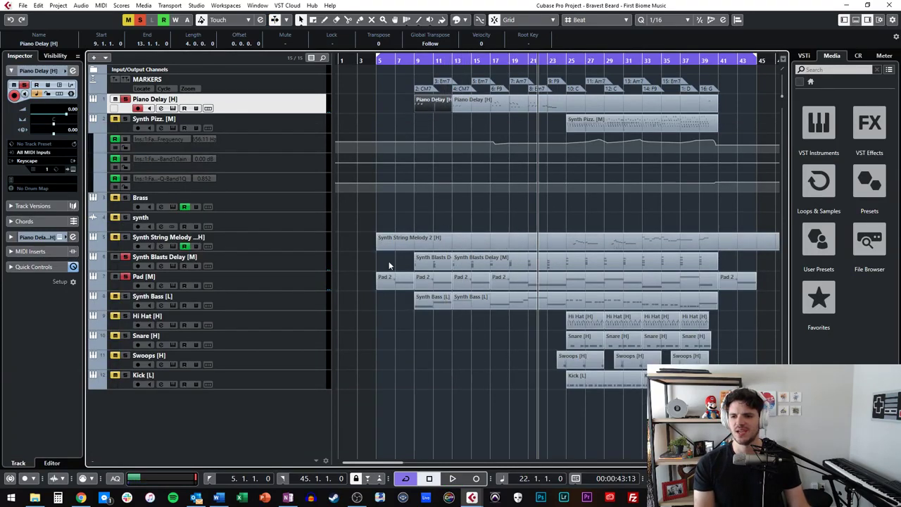
# Solo the Synth Bass [L] track and inspect its FabFilter Pro-Q insert, closing the plug-in window
pyautogui.click(310, 282)
pyautogui.press('Down')
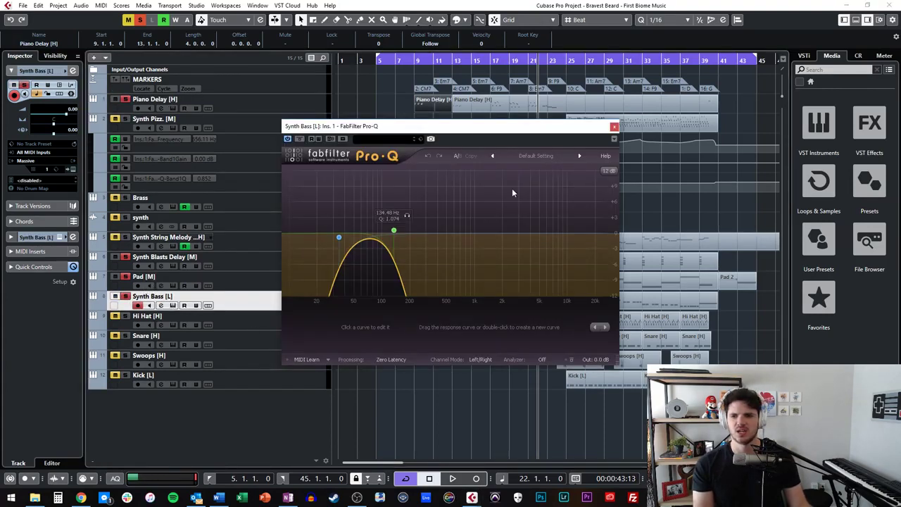
pyautogui.moveTo(454, 129); pyautogui.dragTo(425, 127)
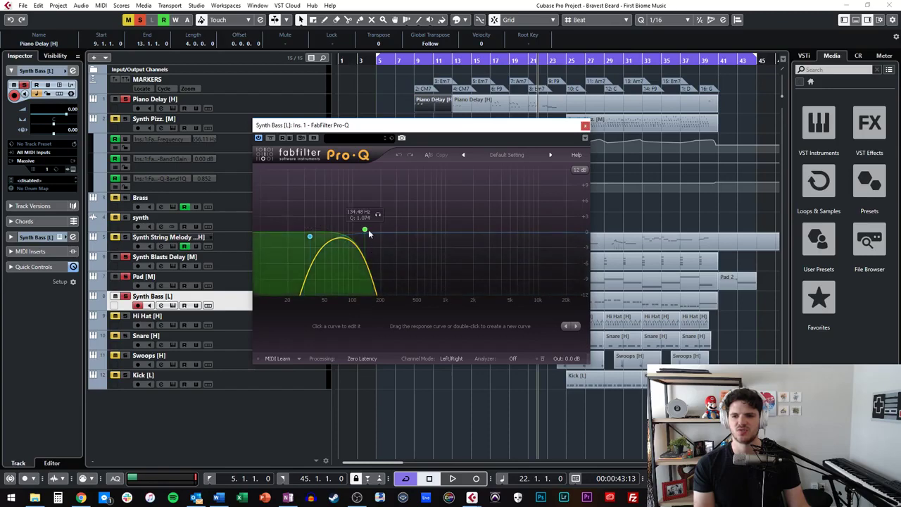
pyautogui.moveTo(565, 131); pyautogui.dragTo(591, 137)
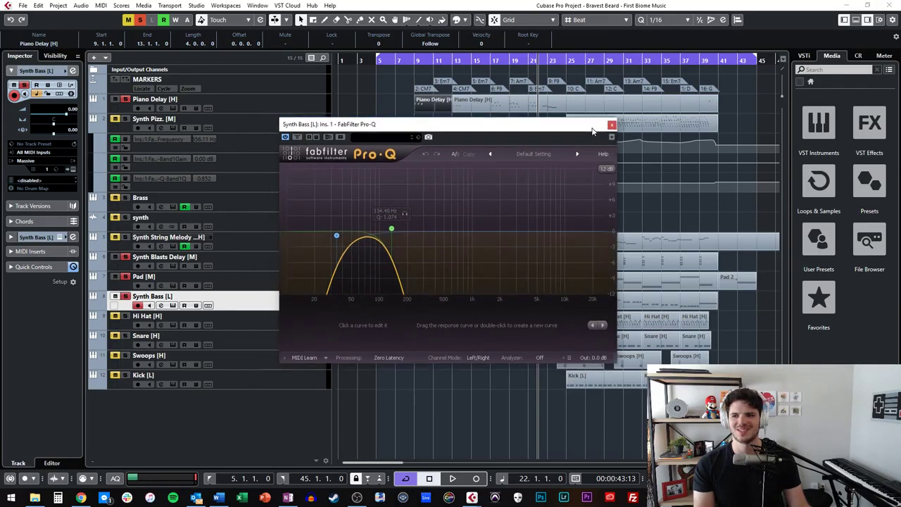
pyautogui.click(615, 131)
# Play the soloed tracks from bar 9 while viewing the Synth Bass part in the note editor, and return to the arrangement
pyautogui.press('KP_Subtract')
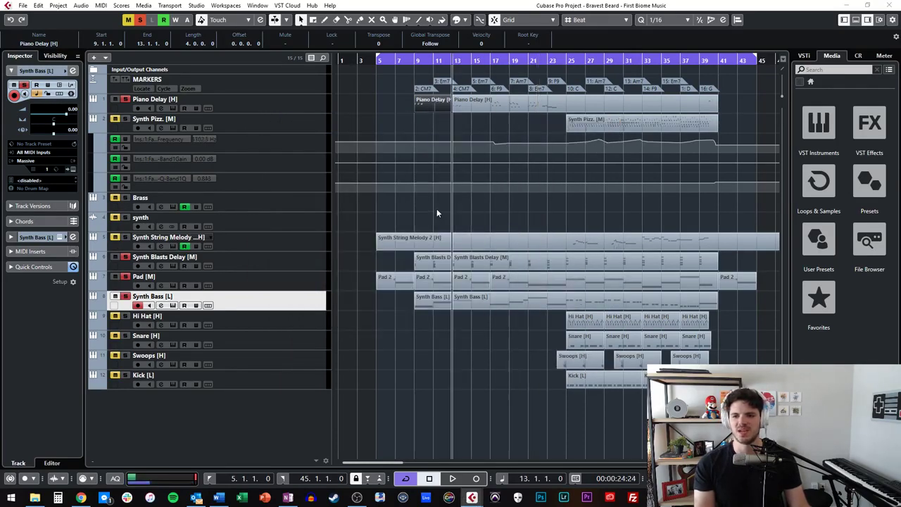
pyautogui.press('KP_Subtract')
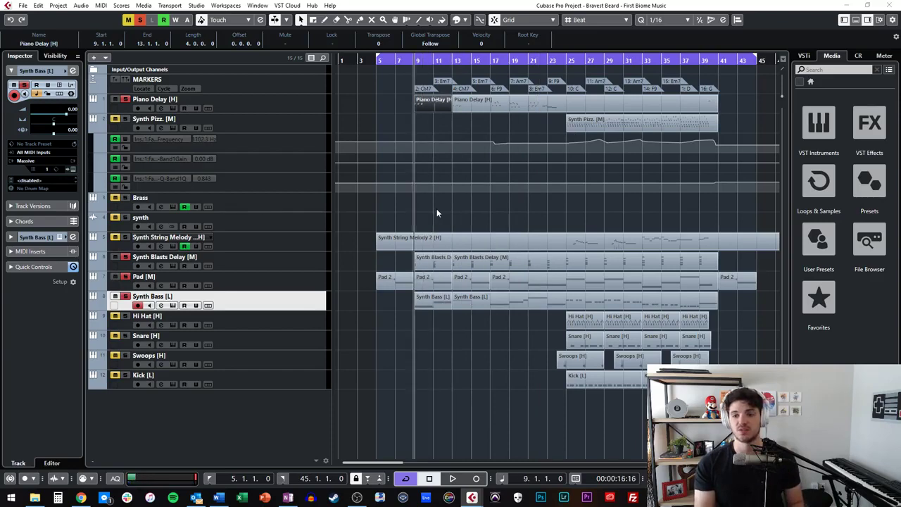
pyautogui.press('space')
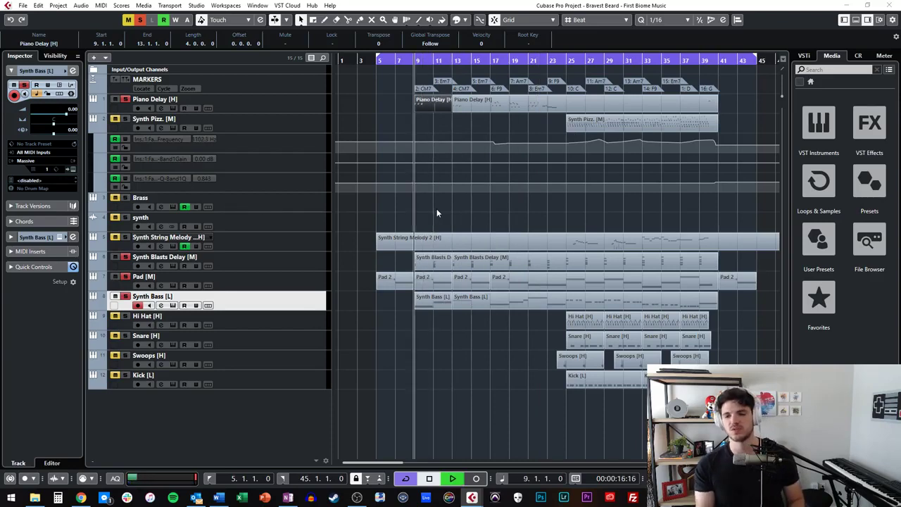
pyautogui.doubleClick(443, 299)
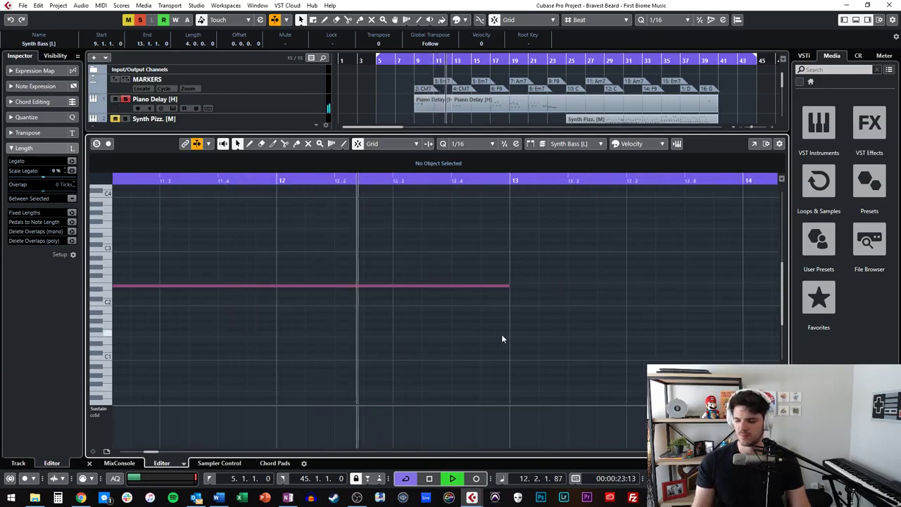
pyautogui.press('space')
pyautogui.hotkey('ctrl', 'e')
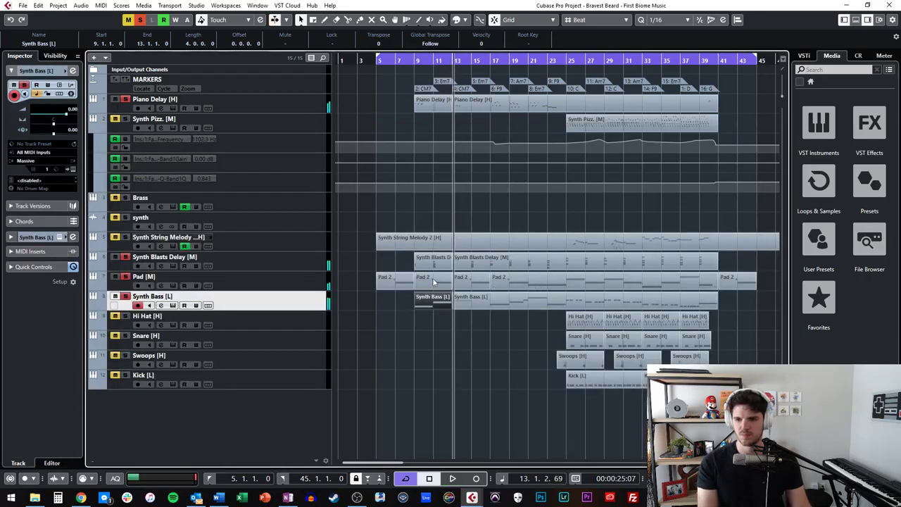
# Deselect the Synth Bass part and step the playback cursor forward to bar 25, where the drum parts begin
pyautogui.click(463, 348)
pyautogui.press('n')
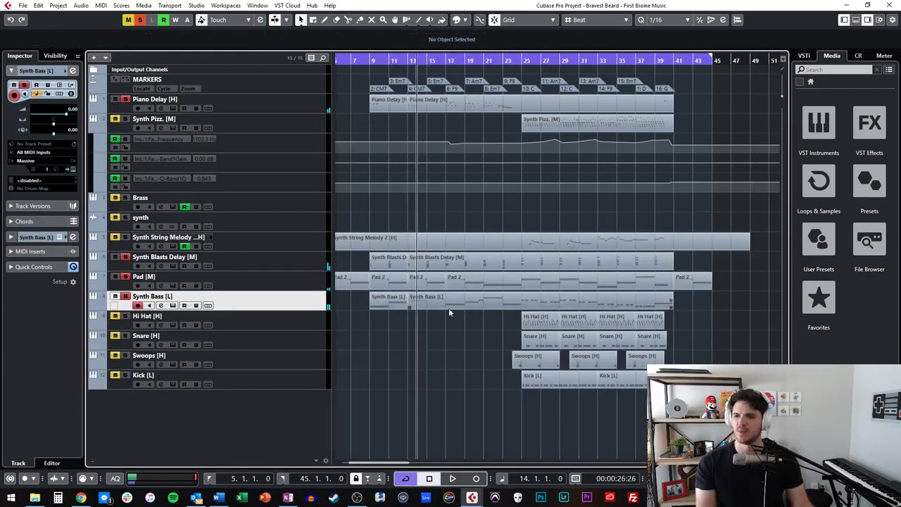
pyautogui.press('n')
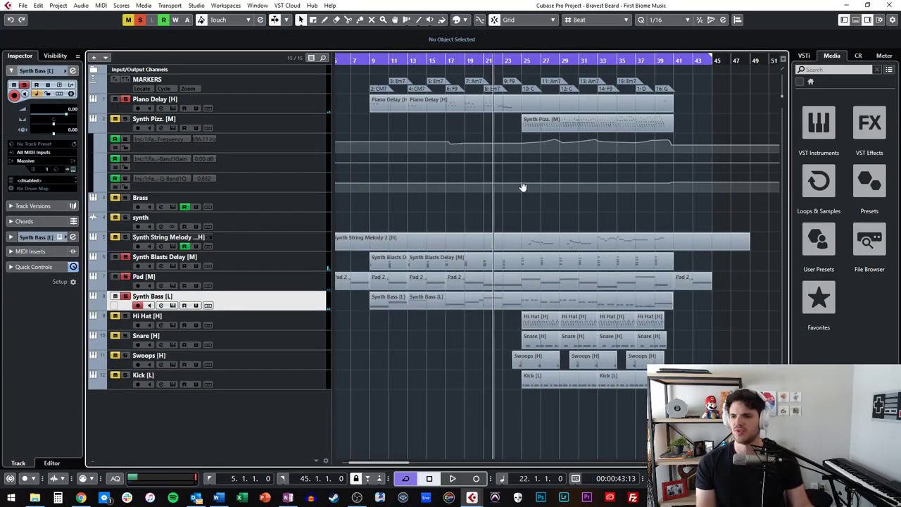
pyautogui.press('n')
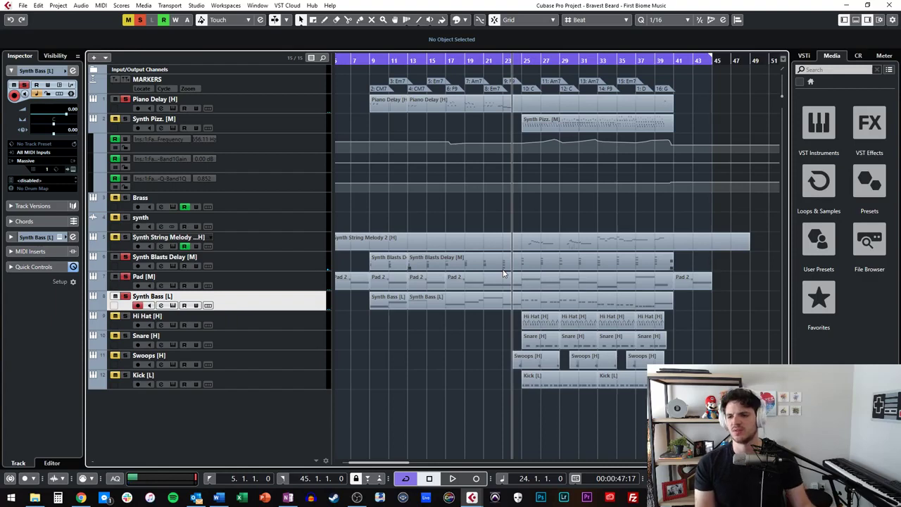
pyautogui.press('n')
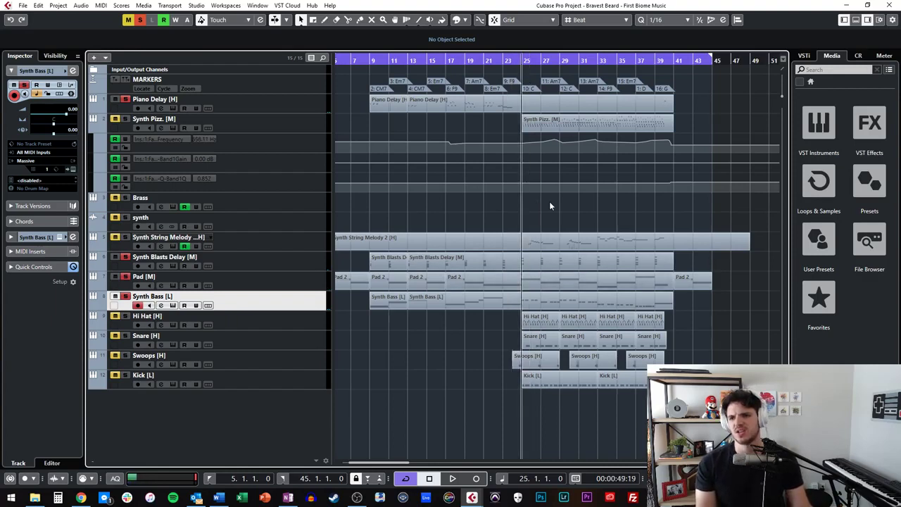
pyautogui.hscroll(2, 550, 206)
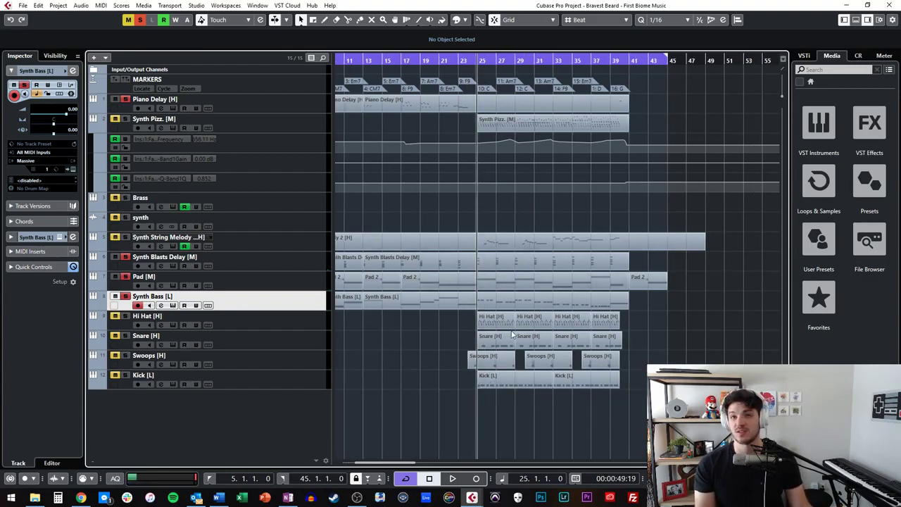
# Solo the Kick [L] track and play from bar 25 with its first part open in the note editor, stopping at bar 28
pyautogui.click(242, 386)
pyautogui.press('space')
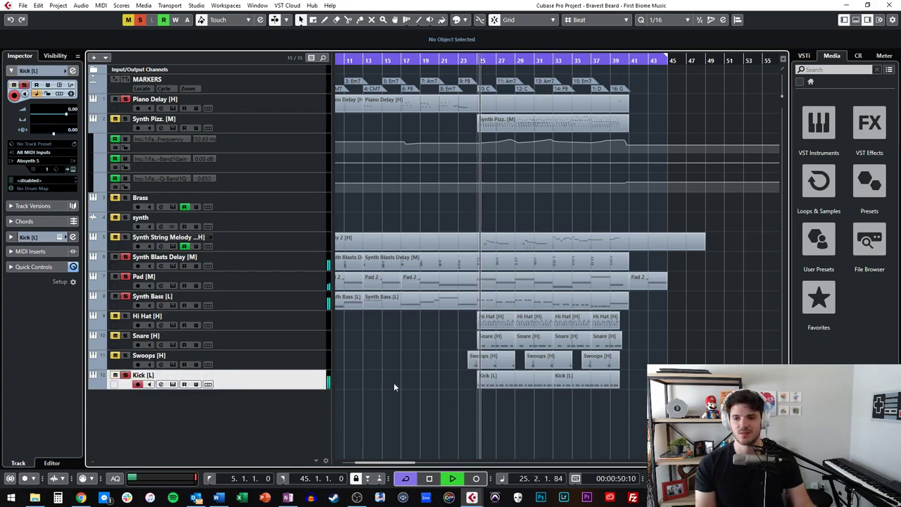
pyautogui.doubleClick(506, 377)
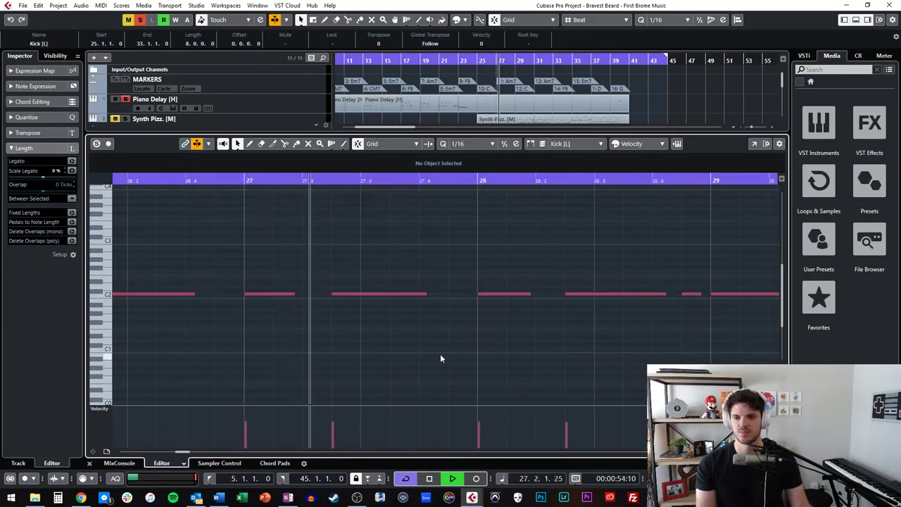
pyautogui.press('space')
pyautogui.press('n')
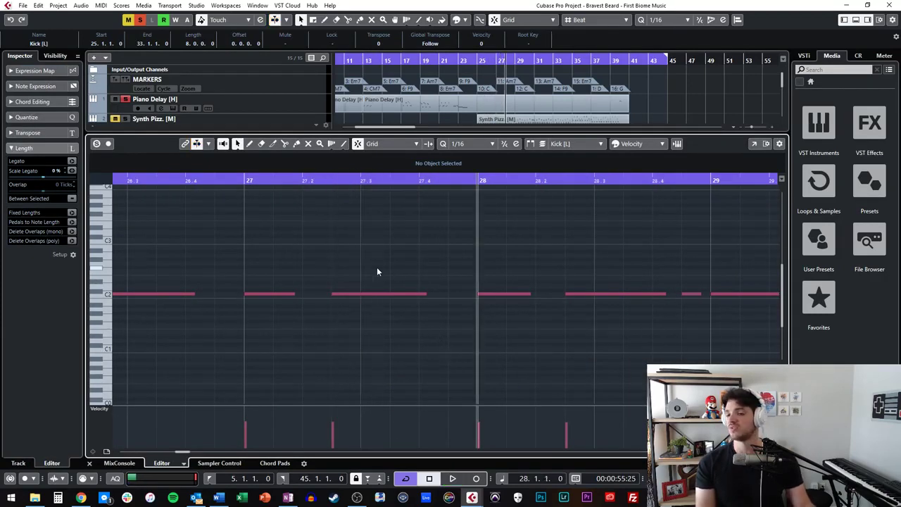
# Turn on auto-scroll in the note editor and play the Kick [L] notes on from bar 28, stopping in bar 29
pyautogui.press('f')
pyautogui.press('space')
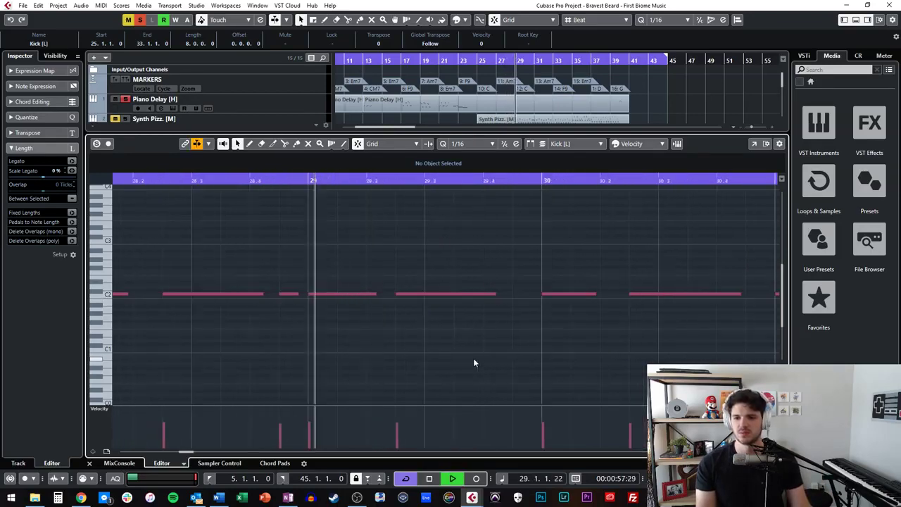
pyautogui.press('space')
# Inspect the FabFilter Pro-Q inserts on the Kick [L] and Snare [H] tracks, adding the snare to the soloed tracks
pyautogui.hotkey('ctrl', 'e')
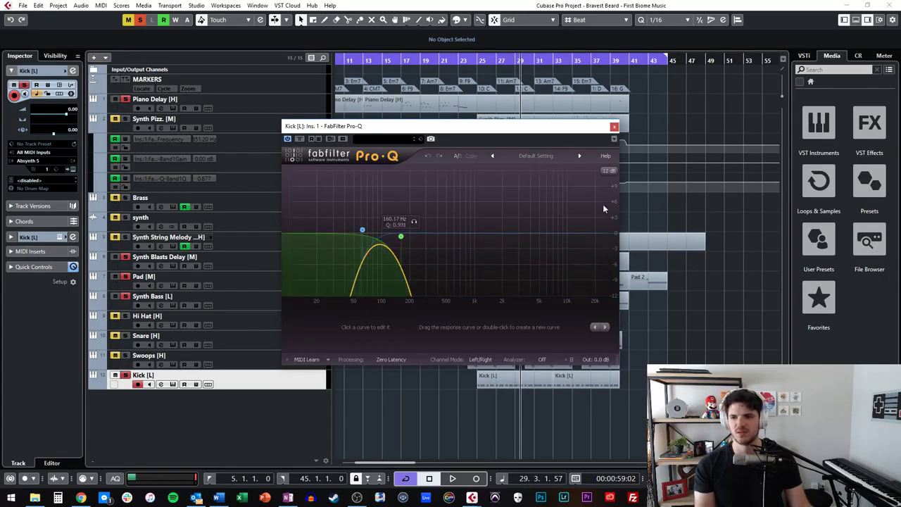
pyautogui.click(615, 127)
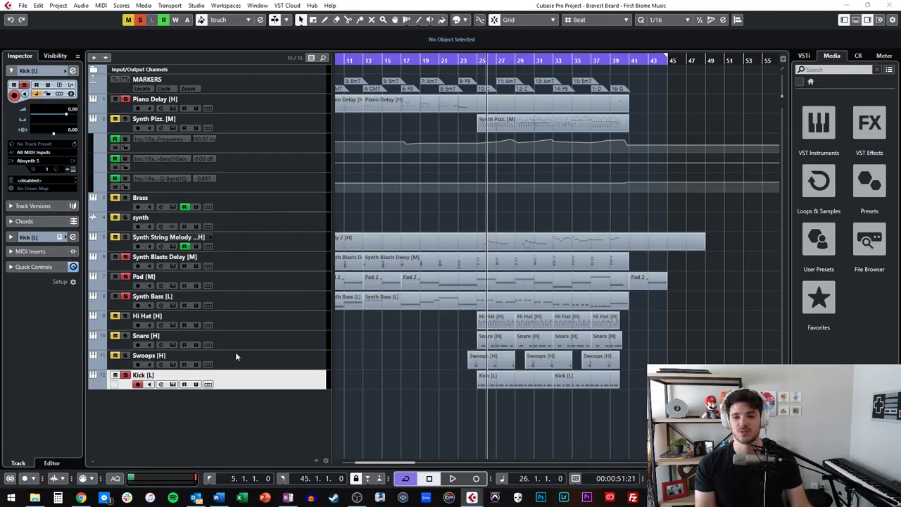
pyautogui.click(129, 336)
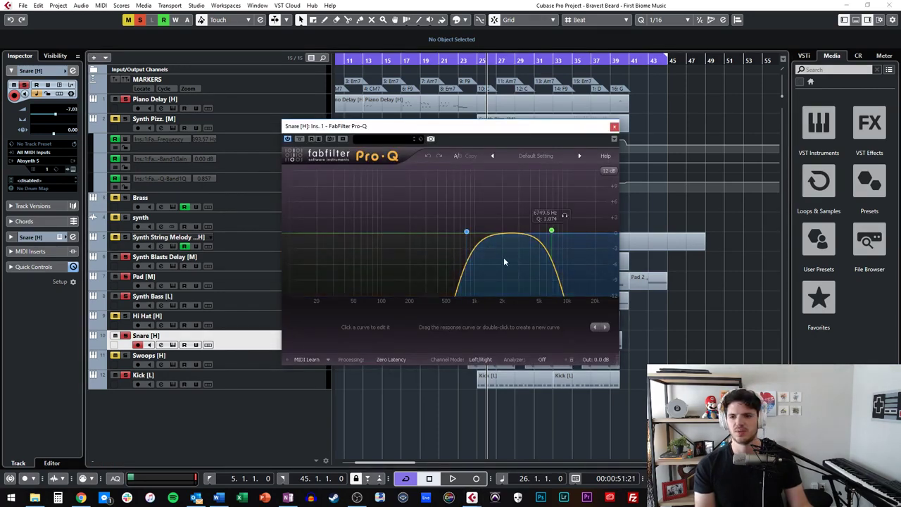
pyautogui.click(614, 128)
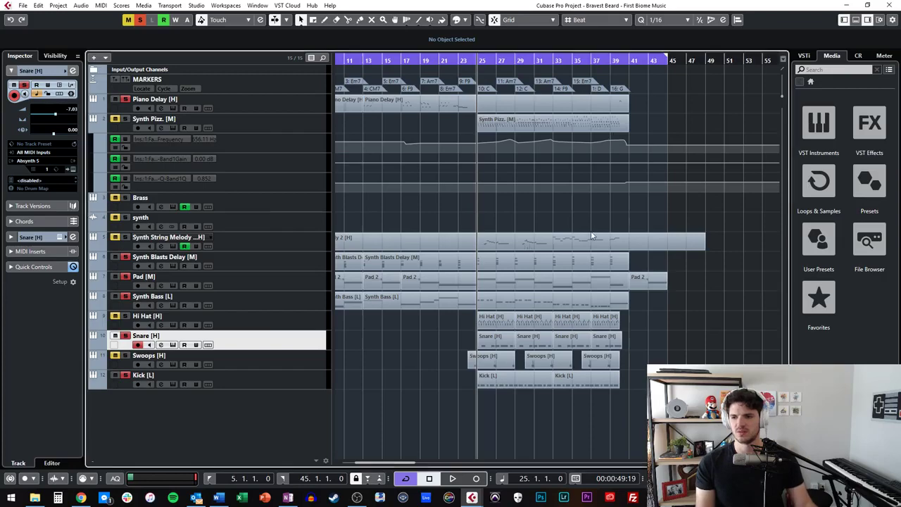
# Play the soloed tracks from bar 25 with the arrangement enlarged horizontally around the drum section
pyautogui.press('h')
pyautogui.press('space')
pyautogui.press('h')
pyautogui.press('h')
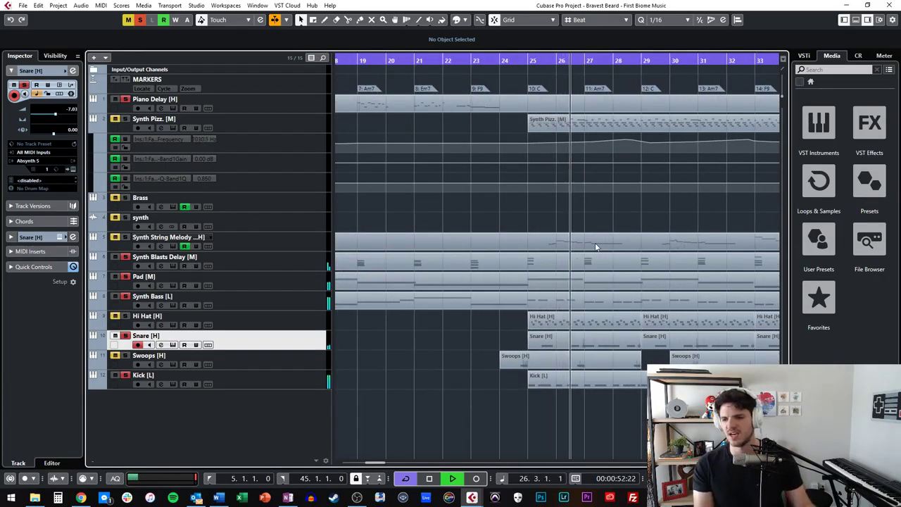
pyautogui.press('h')
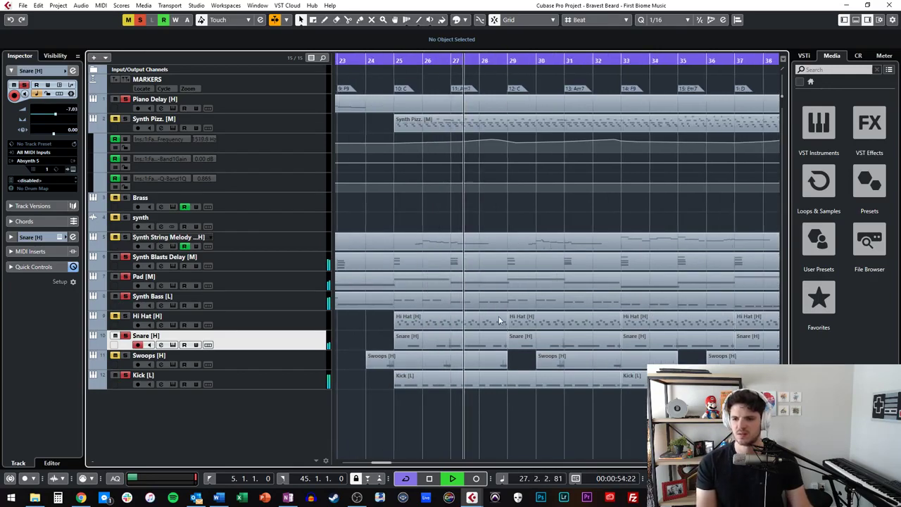
# View the first Snare [H] part in the note editor during playback, and return the stopped cursor to bar 25
pyautogui.hotkey('ctrl', 'e')
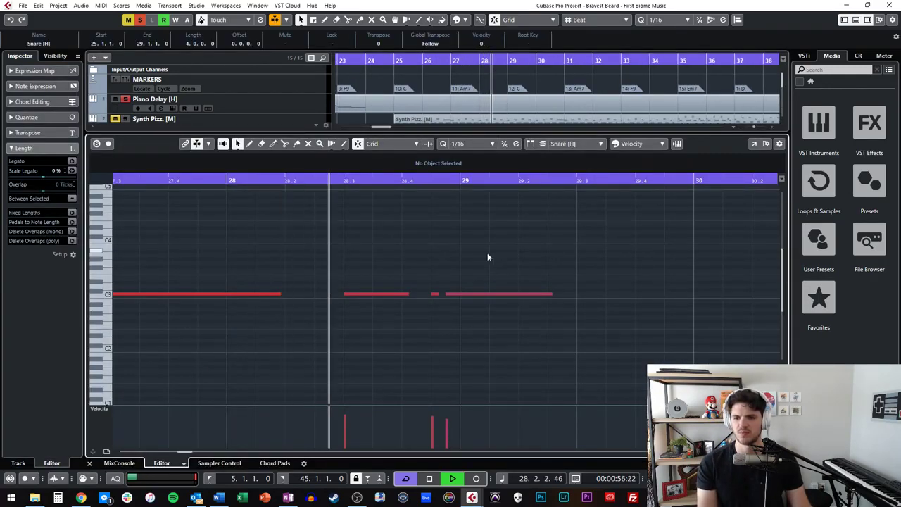
pyautogui.hotkey('ctrl', 'e')
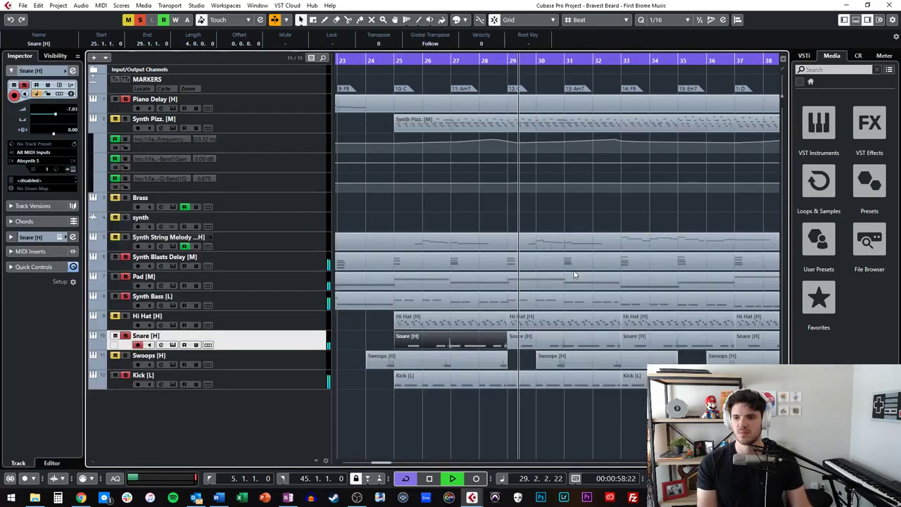
pyautogui.press('space')
pyautogui.press('KP_1')
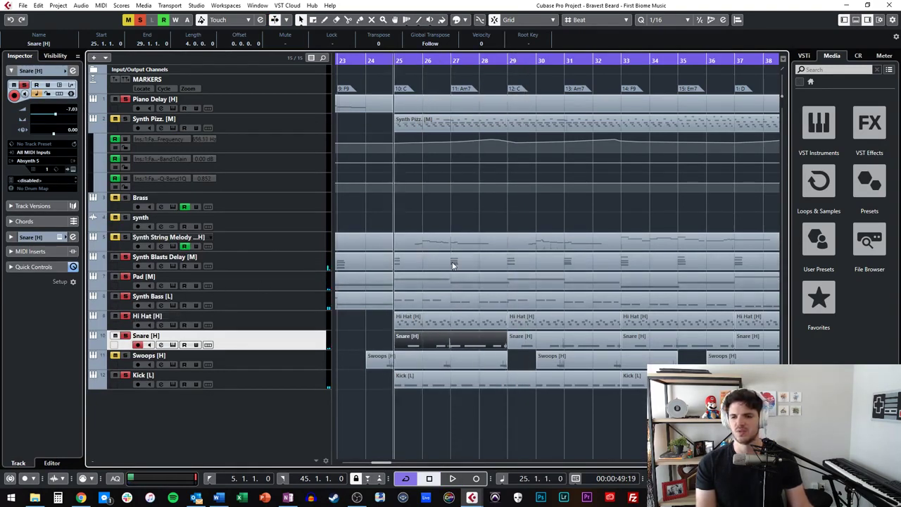
# Solo the Hi Hat [H] track and play from bar 25 with its first part open in the note editor
pyautogui.press('space')
pyautogui.doubleClick(433, 318)
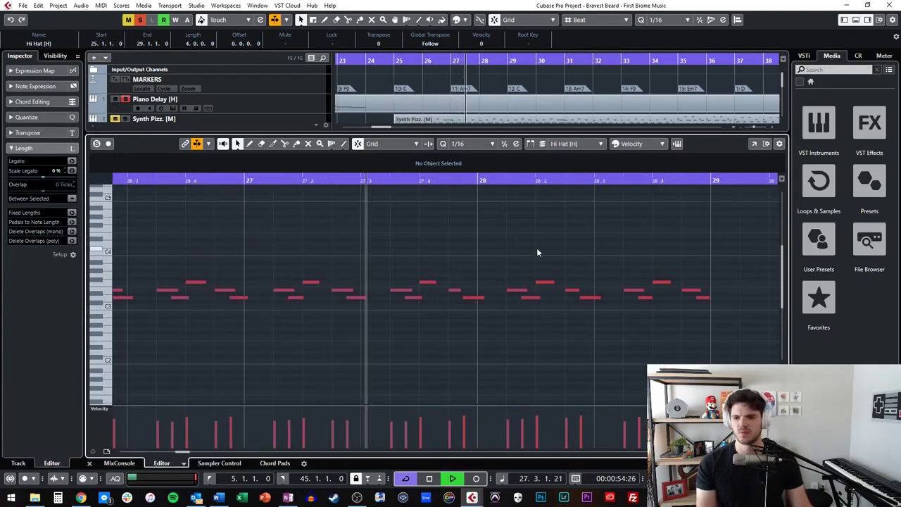
pyautogui.press('Return')
pyautogui.press('space')
# Solo the Swoops [H] track and inspect its Massive instrument, displaying the 4 Env envelope
pyautogui.click(222, 357)
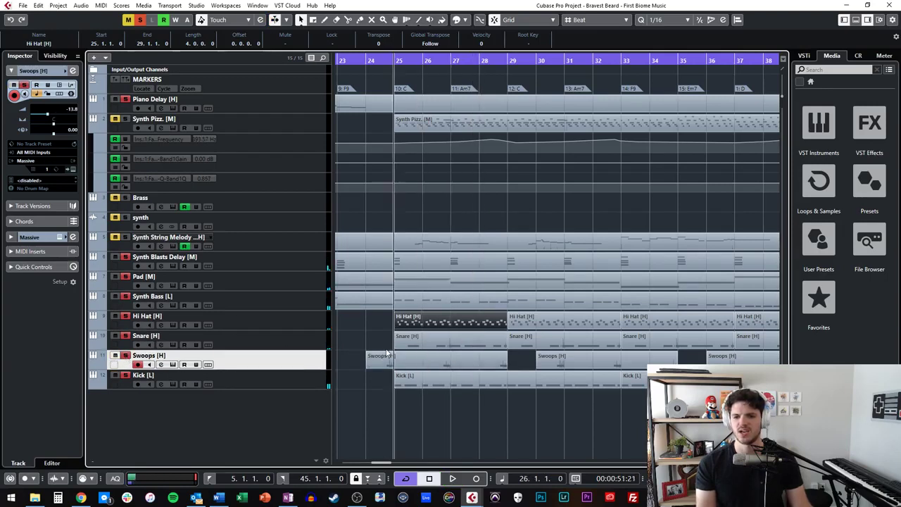
pyautogui.click(354, 322)
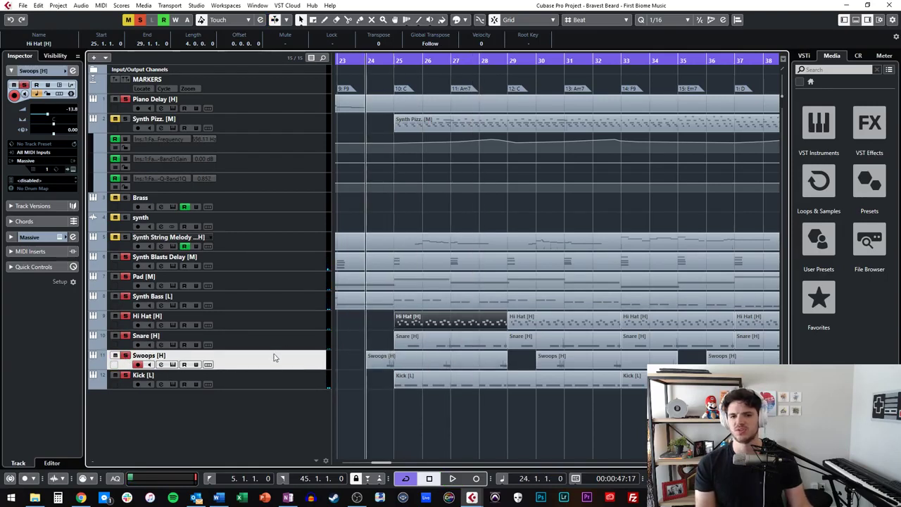
pyautogui.click(70, 170)
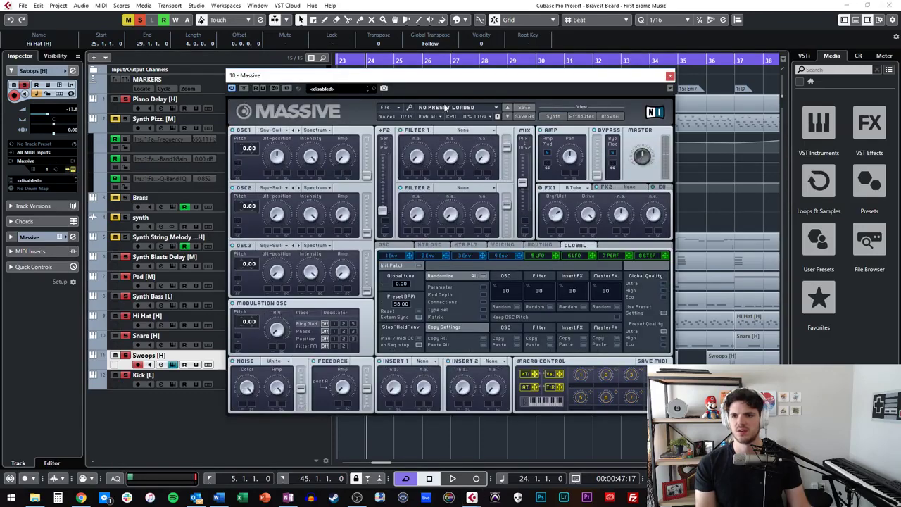
pyautogui.moveTo(420, 78); pyautogui.dragTo(388, 56)
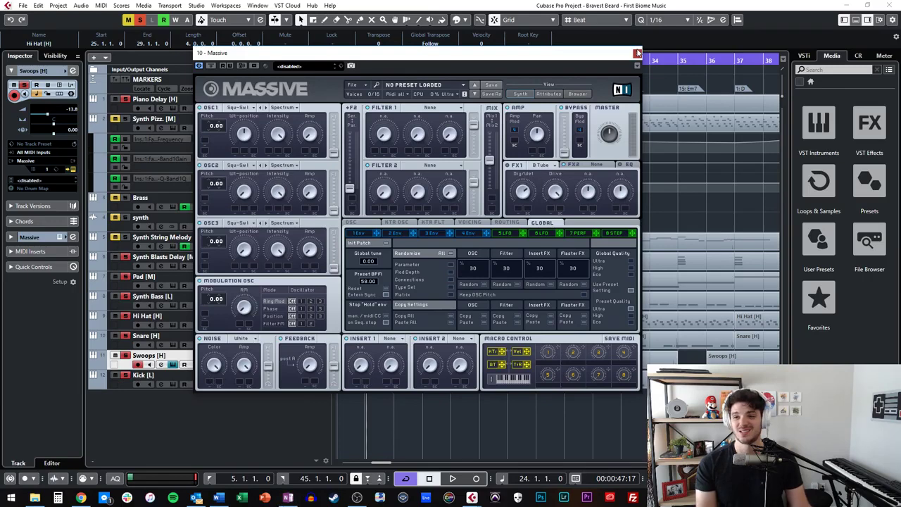
pyautogui.click(458, 233)
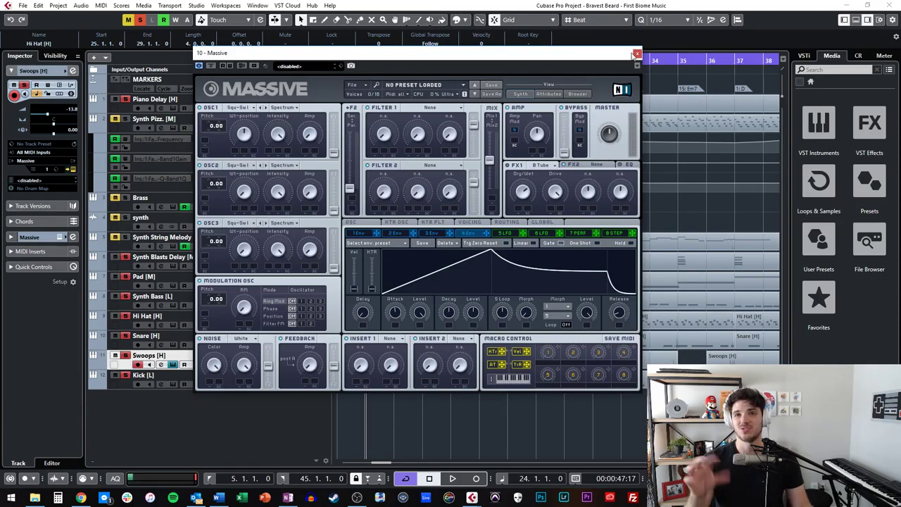
pyautogui.click(637, 54)
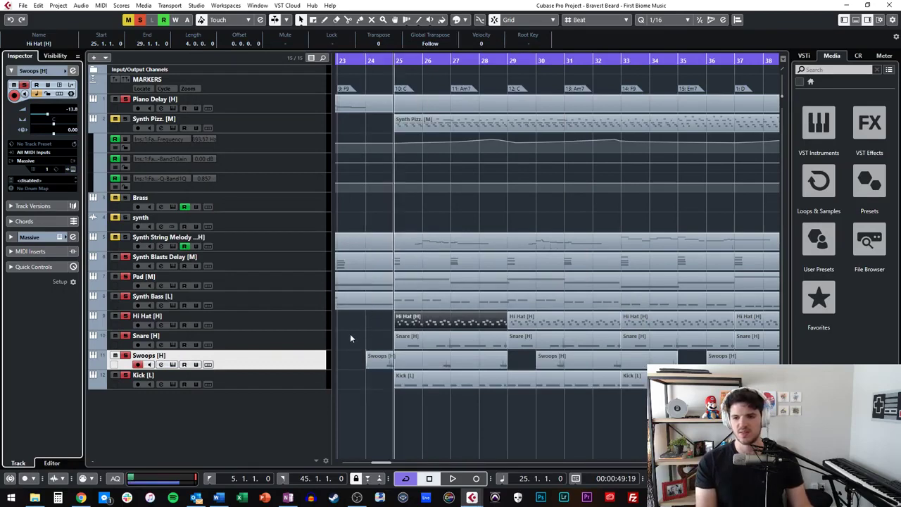
# Examine the notes of the first Swoops [H] part in the note editor, leaving nothing selected in the arrangement
pyautogui.doubleClick(389, 357)
pyautogui.hscroll(-4, 336, 291)
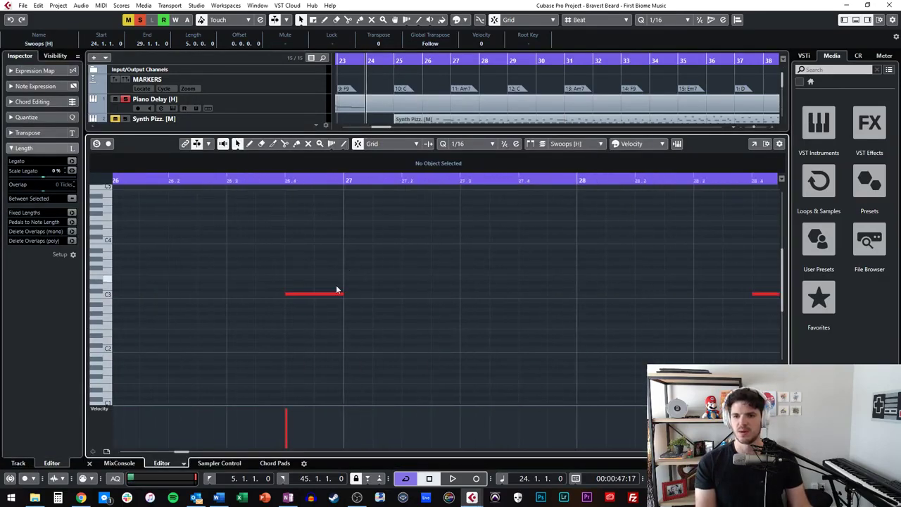
pyautogui.hotkey('ctrl', 'e')
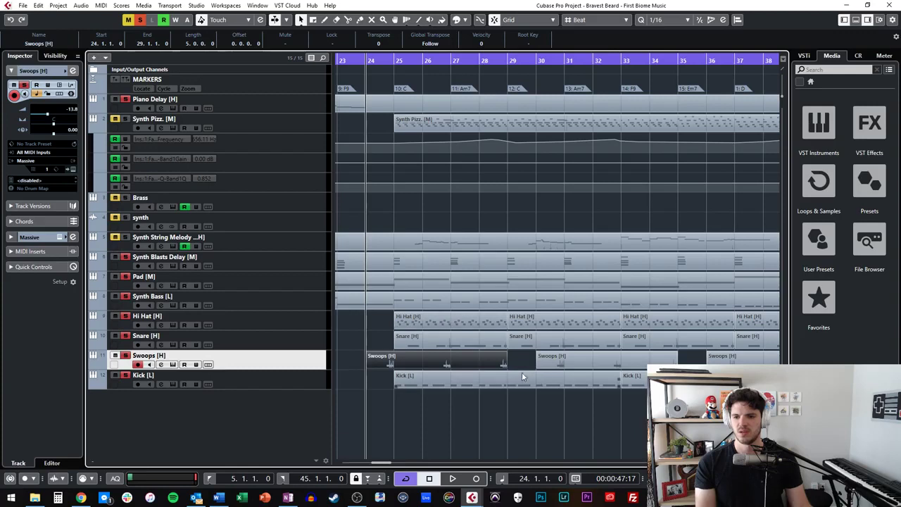
pyautogui.click(522, 365)
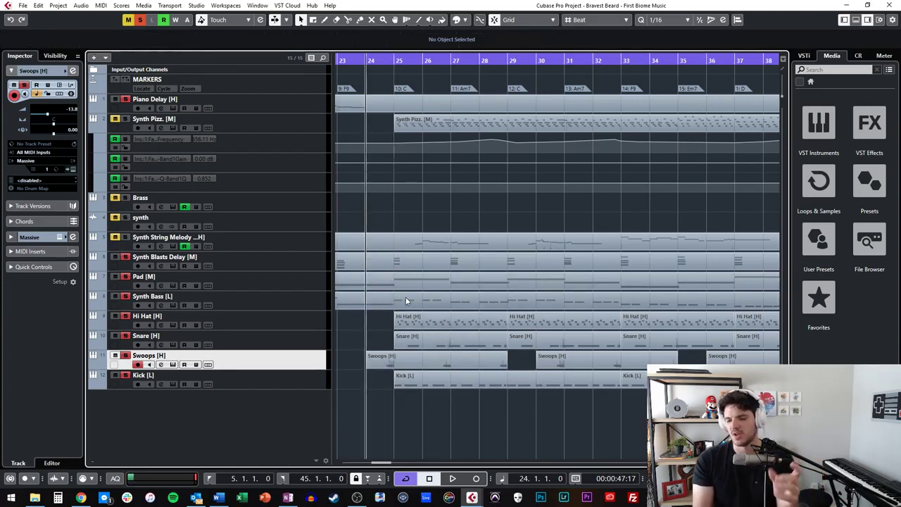
# Play the soloed tracks from bar 24, stop in bar 27 and return the cursor to bar 25
pyautogui.press('space')
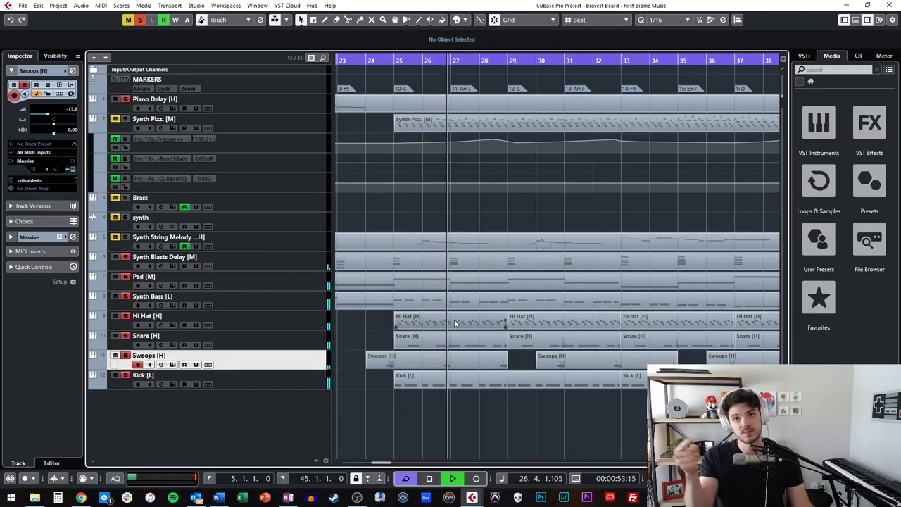
pyautogui.press('space')
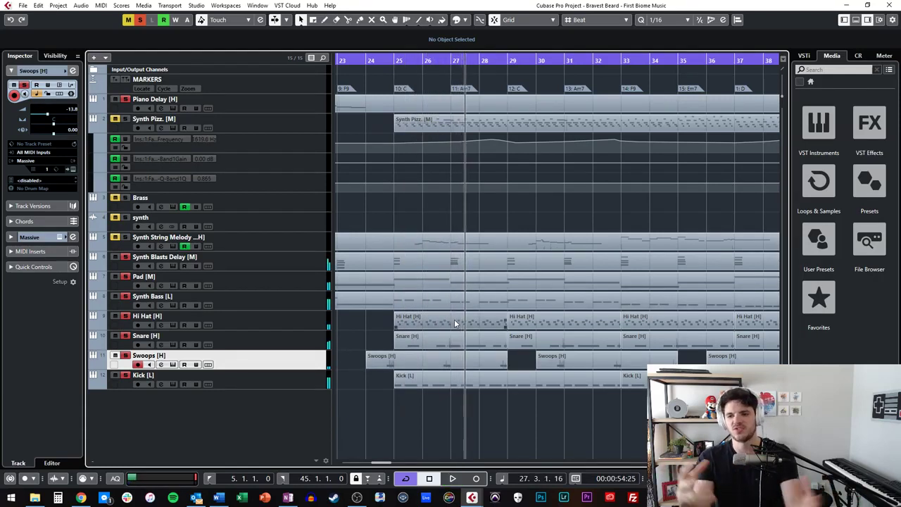
pyautogui.press('KP_0')
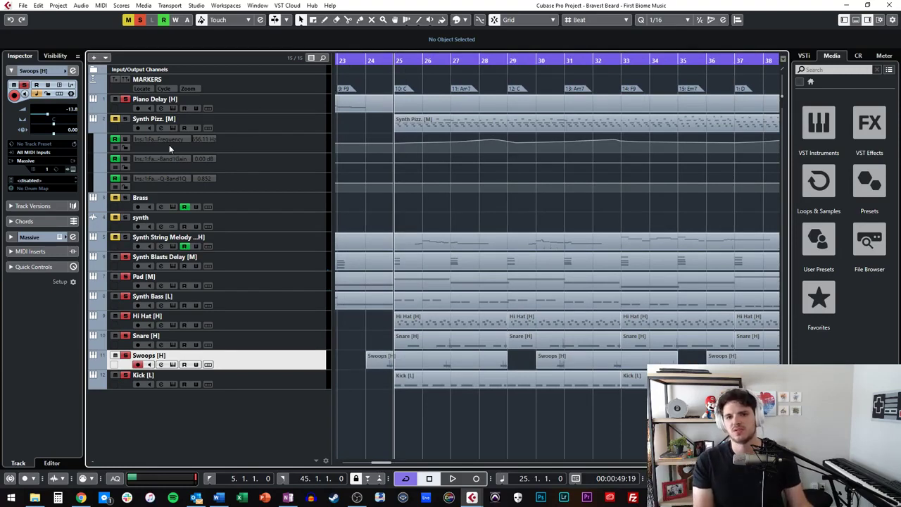
# Solo the Synth Pizz. [M] track with a look at its FabFilter Pro-Q insert, and open its part in the note editor
pyautogui.click(232, 133)
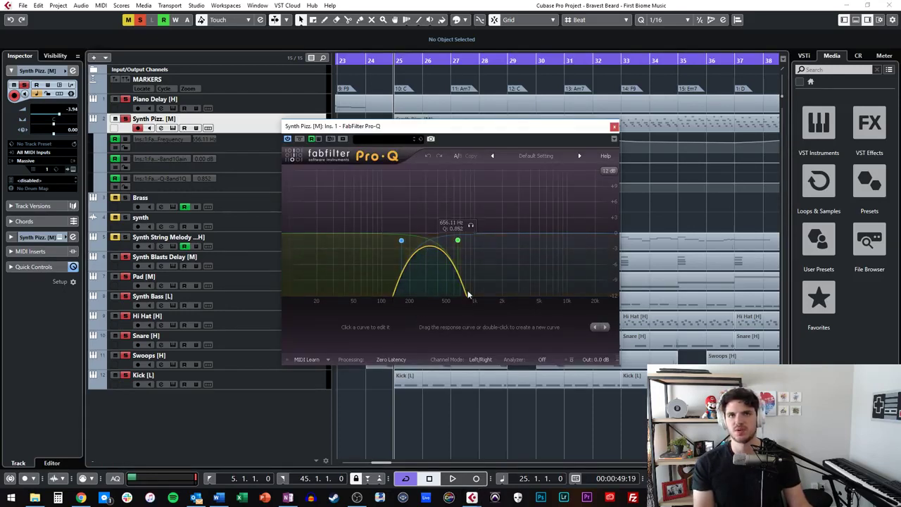
pyautogui.click(614, 127)
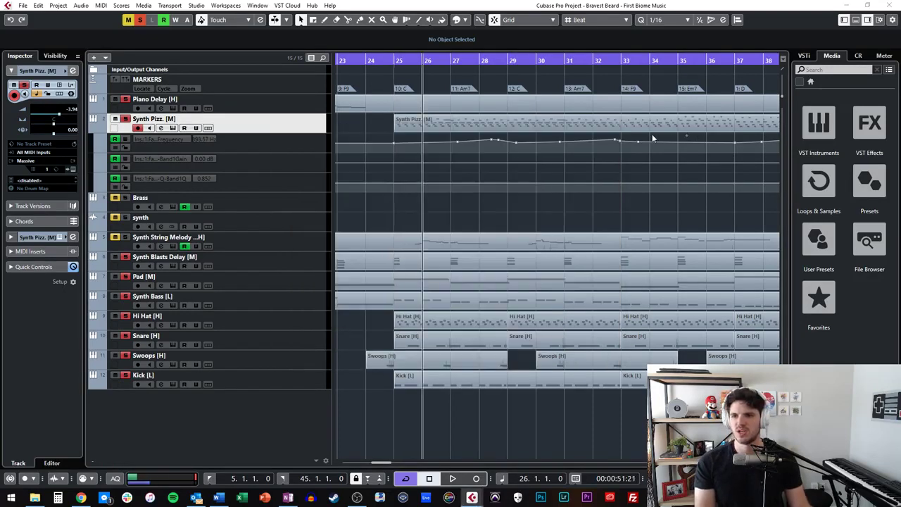
pyautogui.doubleClick(464, 124)
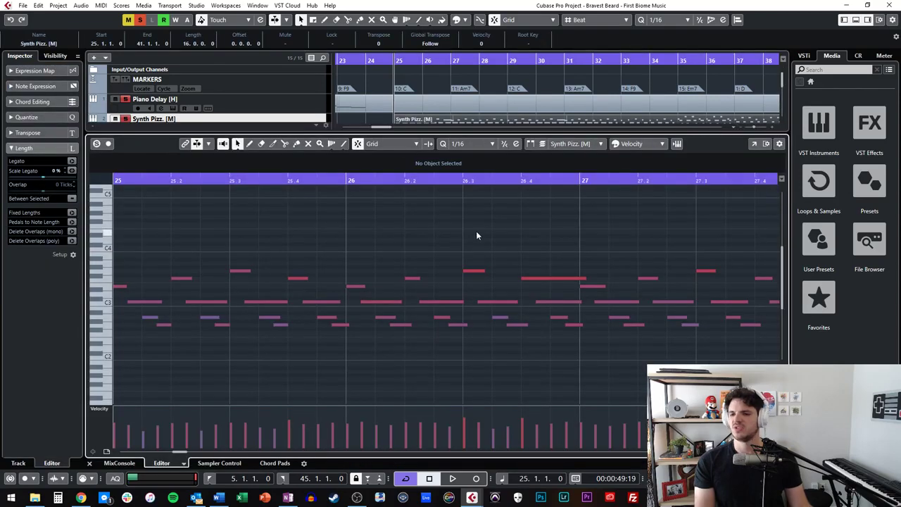
pyautogui.scroll(3, 429, 241)
pyautogui.hscroll(2, 429, 242)
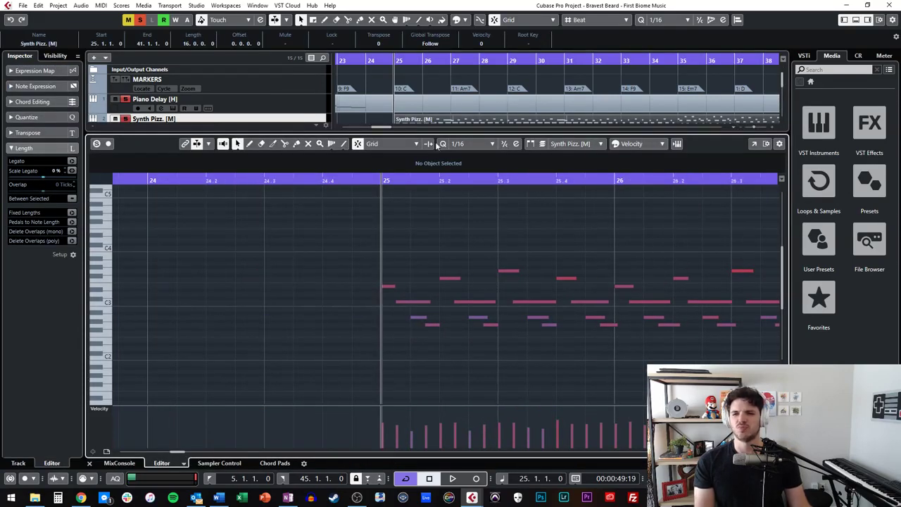
# Play the Synth Pizz. [M] notes from bar 24 with auto-scroll on, stop in bar 29 and close the note editor
pyautogui.press('KP_Subtract')
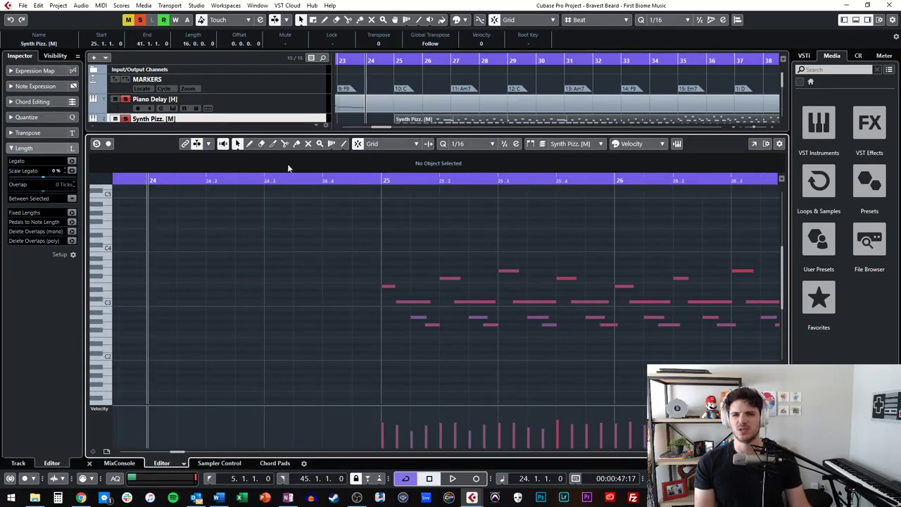
pyautogui.press('space')
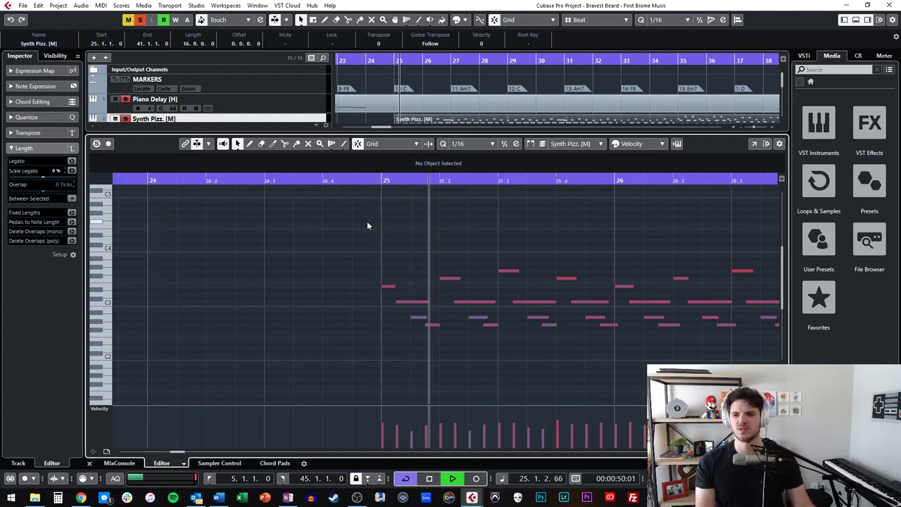
pyautogui.hscroll(10, 515, 245)
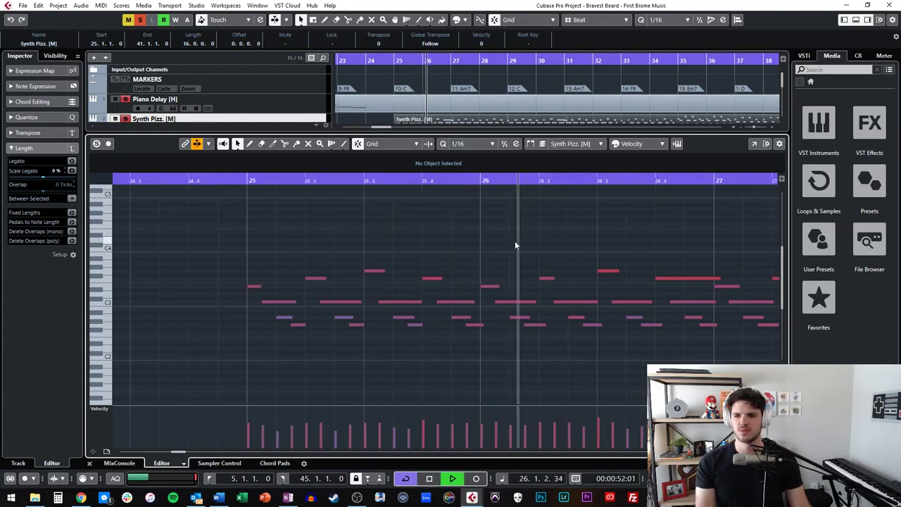
pyautogui.hscroll(10, 515, 245)
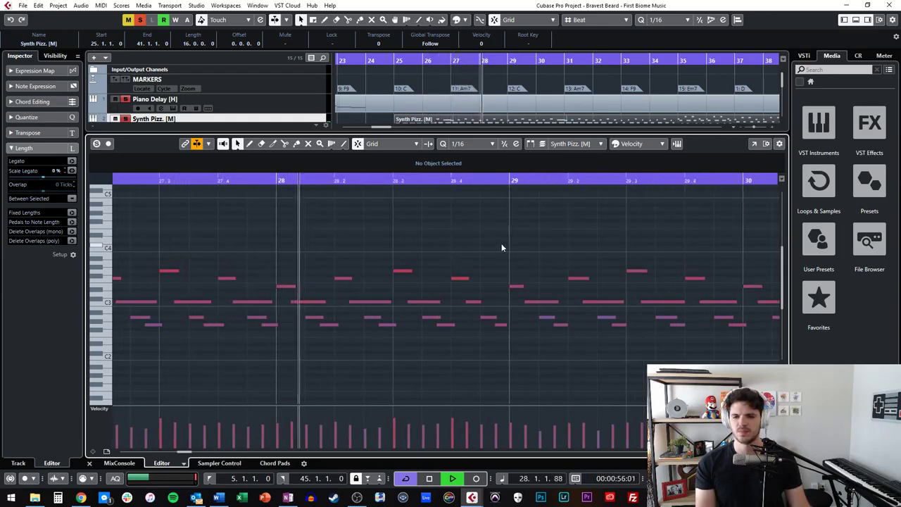
pyautogui.hscroll(3, 501, 247)
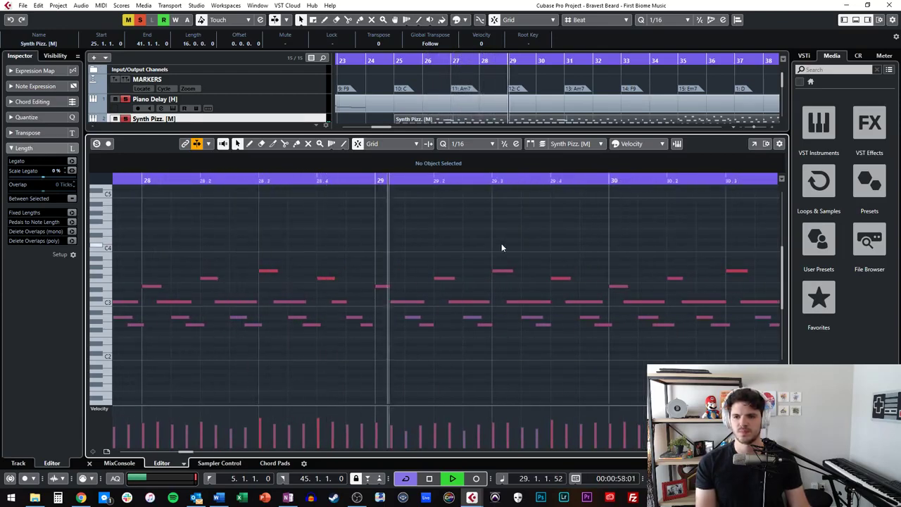
pyautogui.press('space')
pyautogui.hotkey('ctrl', 'e')
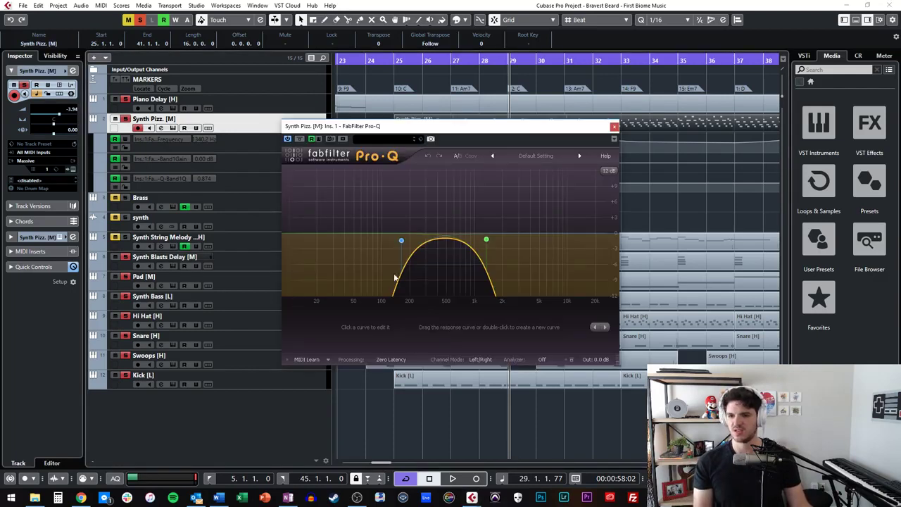
# Play from bar 24 with the Synth Pizz. [M] FabFilter Pro-Q window moved clear of its part, to watch the automated filter
pyautogui.moveTo(440, 134)
pyautogui.mouseDown()
pyautogui.moveTo(233, 103)
pyautogui.moveTo(364, 149)
pyautogui.moveTo(428, 145)
pyautogui.mouseUp()
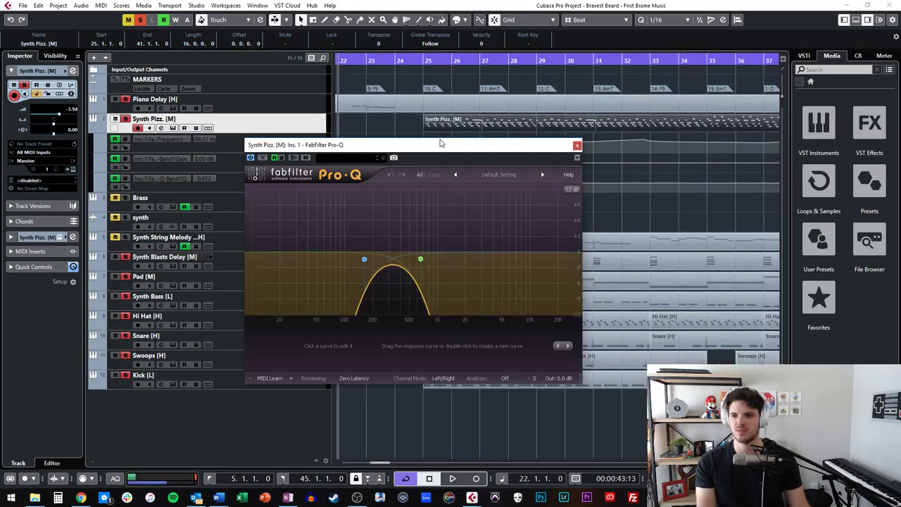
pyautogui.moveTo(431, 146); pyautogui.dragTo(407, 162)
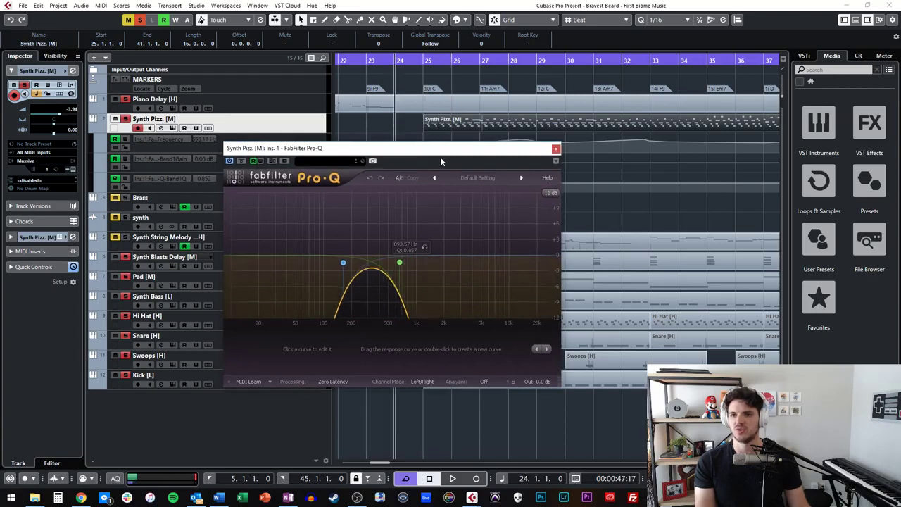
pyautogui.press('space')
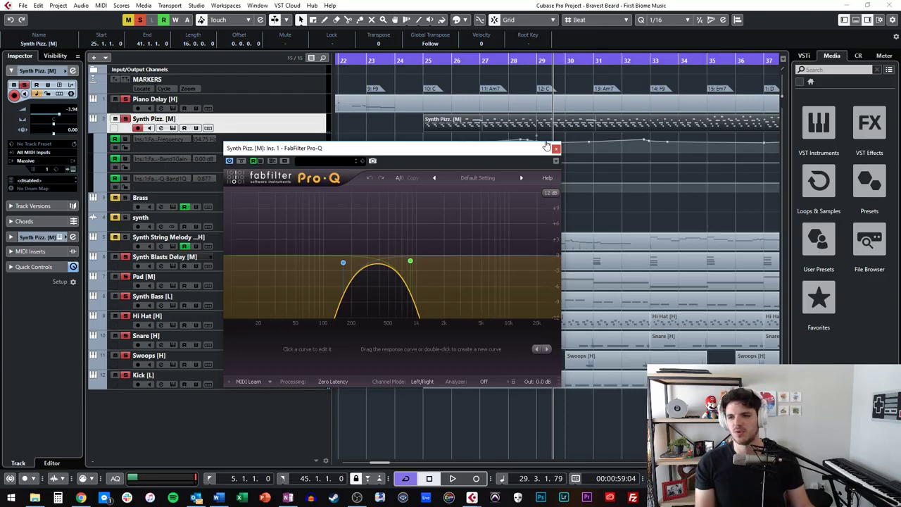
pyautogui.click(556, 150)
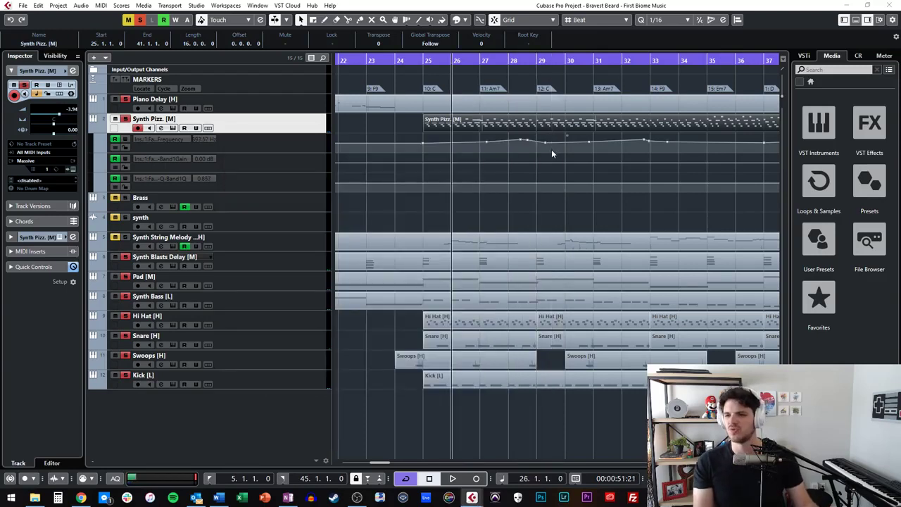
# Solo the Synth String Melody track and play the soloed tracks from bar 25 with auto-scroll on
pyautogui.click(115, 238)
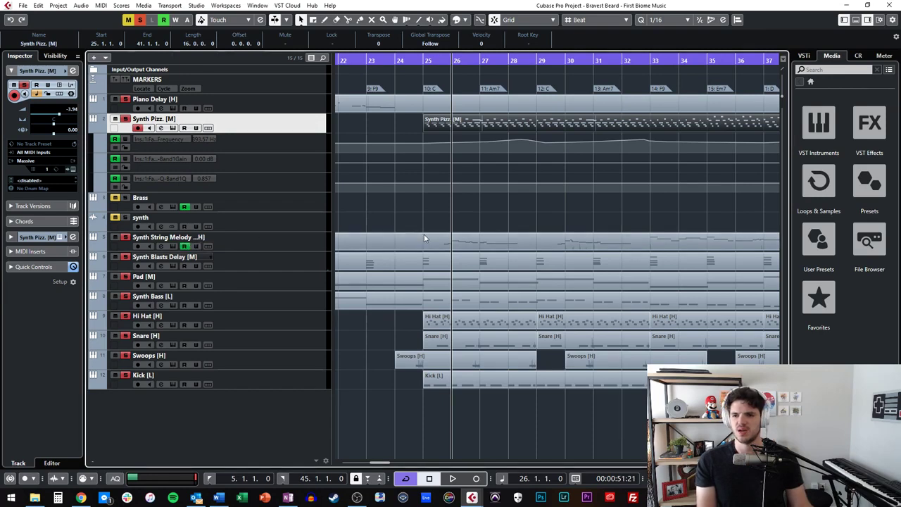
pyautogui.click(278, 237)
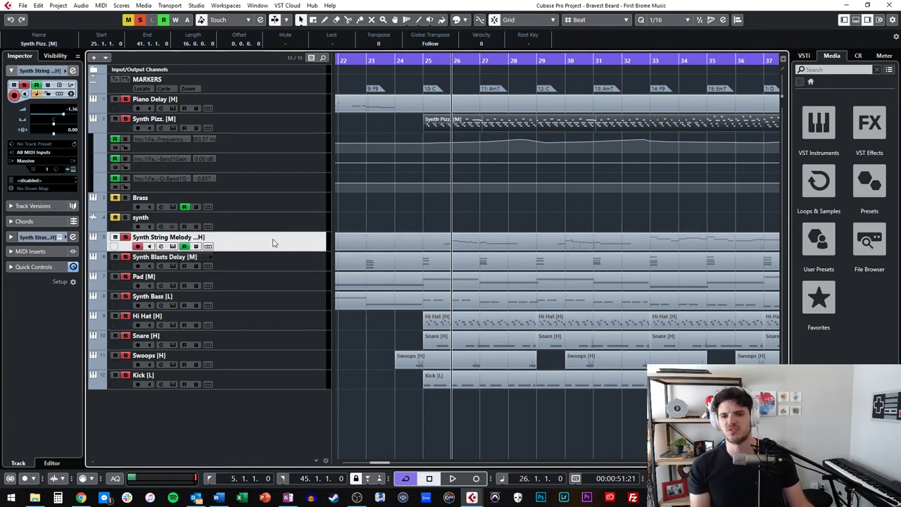
pyautogui.press('b')
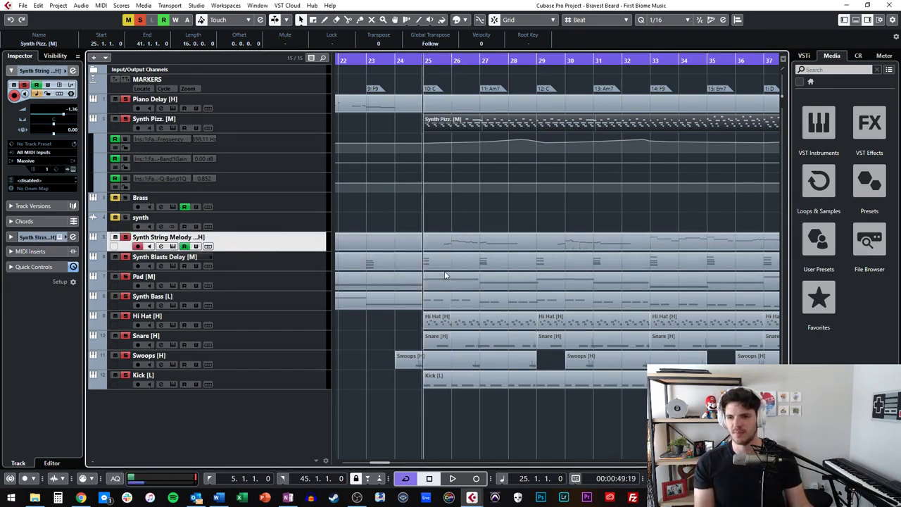
pyautogui.press('space')
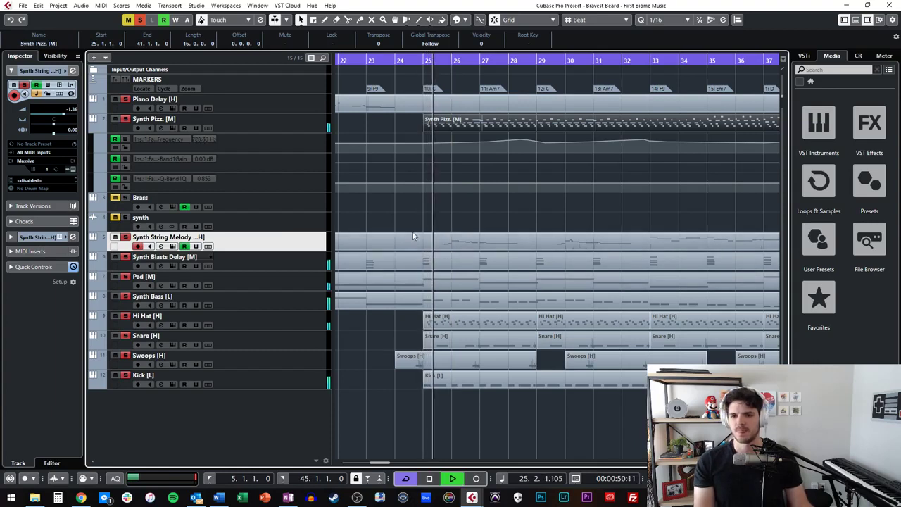
pyautogui.hscroll(2, 485, 281)
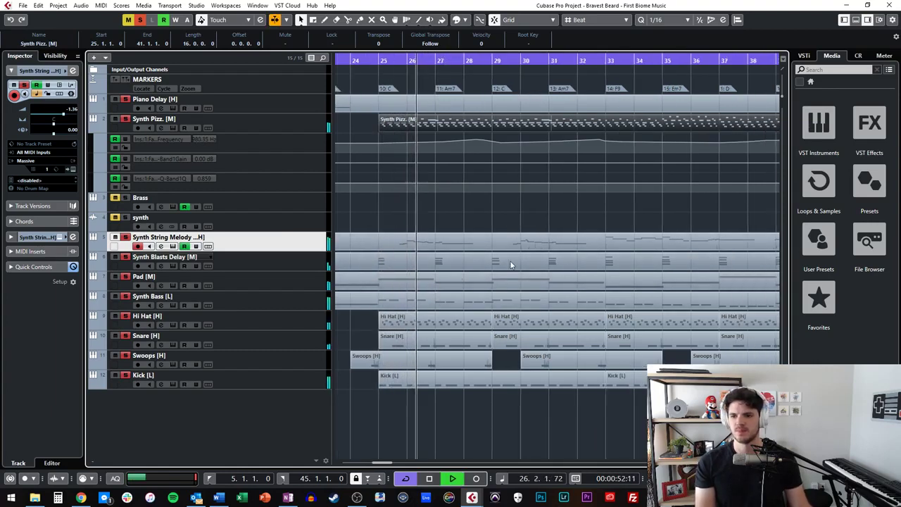
# Follow the playback of the soloed tracks into bar 31 and stop it there
pyautogui.hscroll(2, 486, 250)
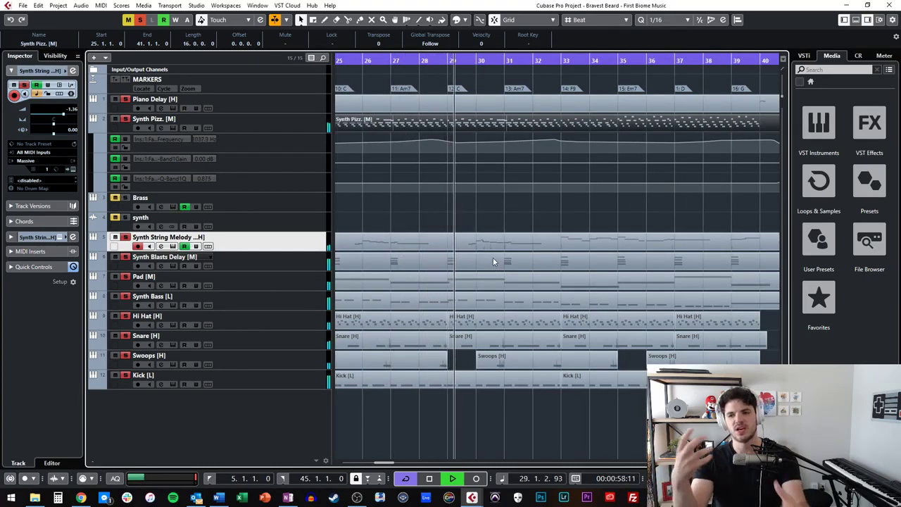
pyautogui.hscroll(5, 493, 257)
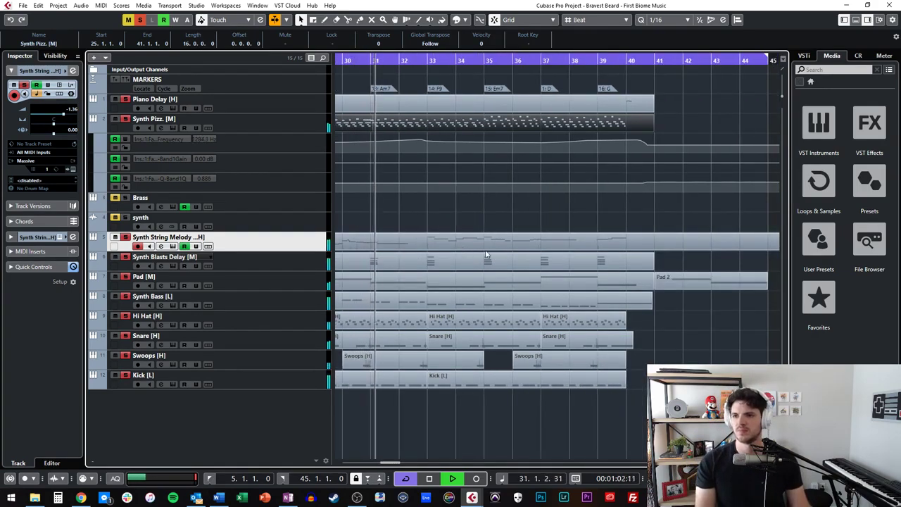
pyautogui.hscroll(2, 471, 189)
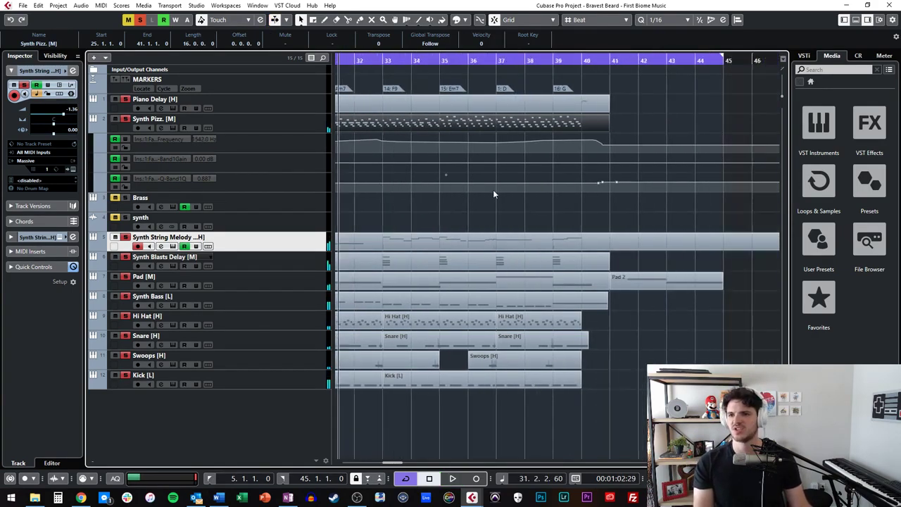
pyautogui.press('space')
# Move the project cursor to bar 41 at the end of the main section, and bring it back to bar 3
pyautogui.hotkey('shift', 'n')
pyautogui.hotkey('shift', 'n')
pyautogui.hotkey('shift', 'b')
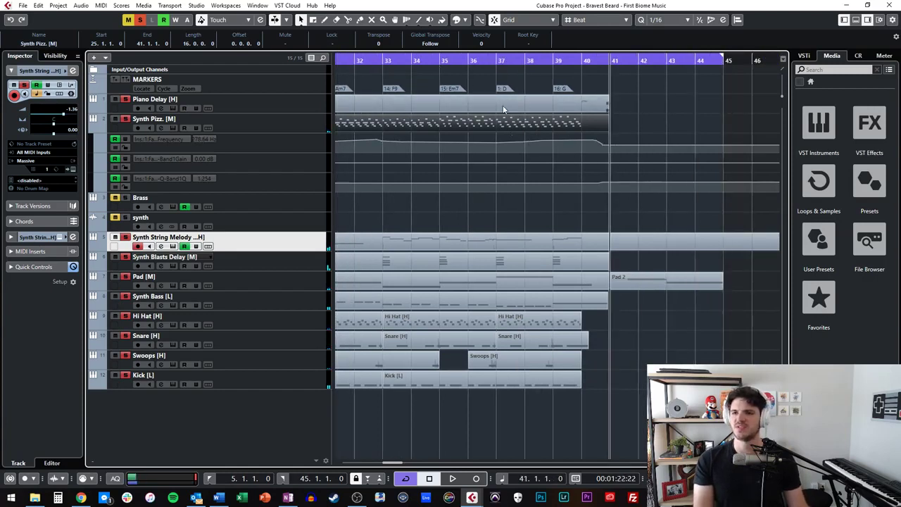
pyautogui.hotkey('shift', 'b')
pyautogui.hscroll(2, 578, 117)
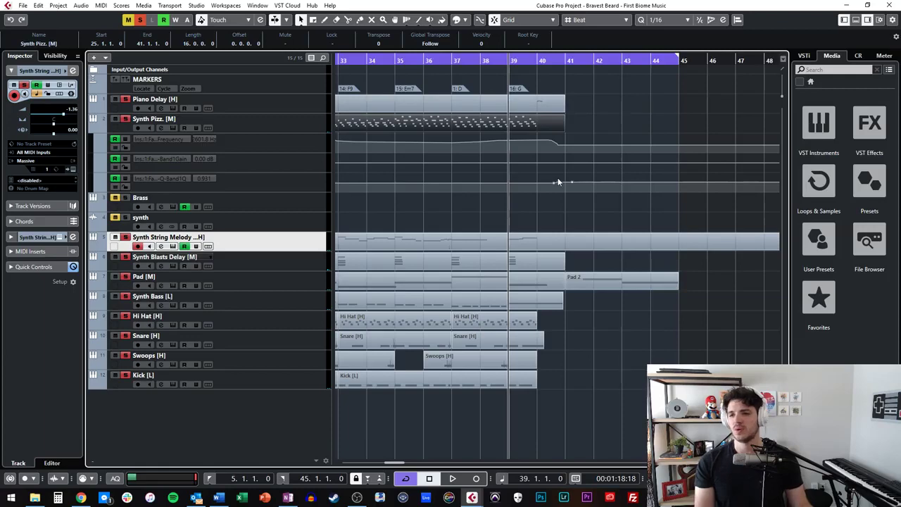
pyautogui.hscroll(-6, 530, 186)
pyautogui.hotkey('shift', 'b')
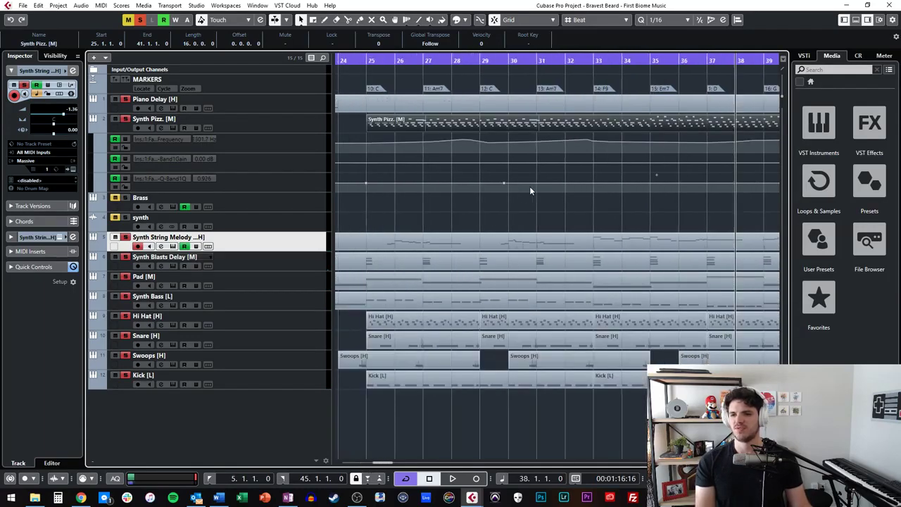
pyautogui.press('space')
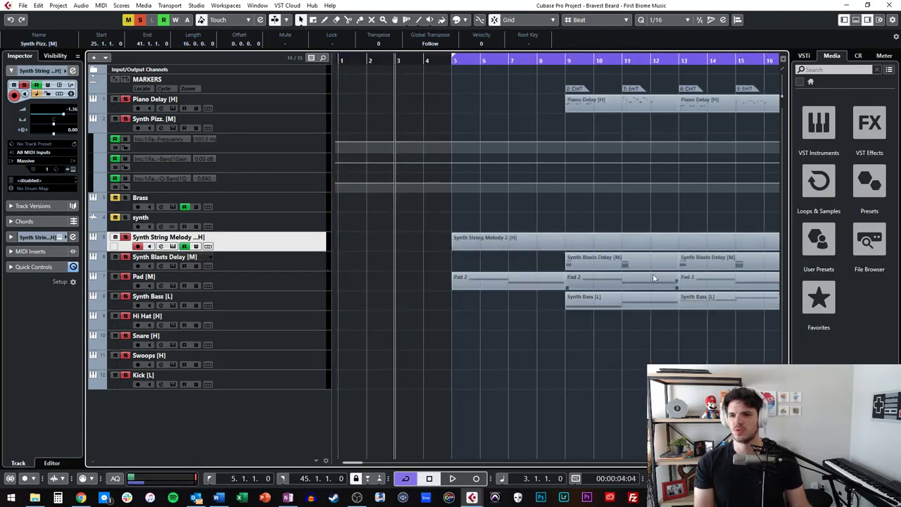
# Play the soloed tracks from bar 3 through the Pad 2 intro and the Piano Delay [H] entrance, stopping in bar 12
pyautogui.press('space')
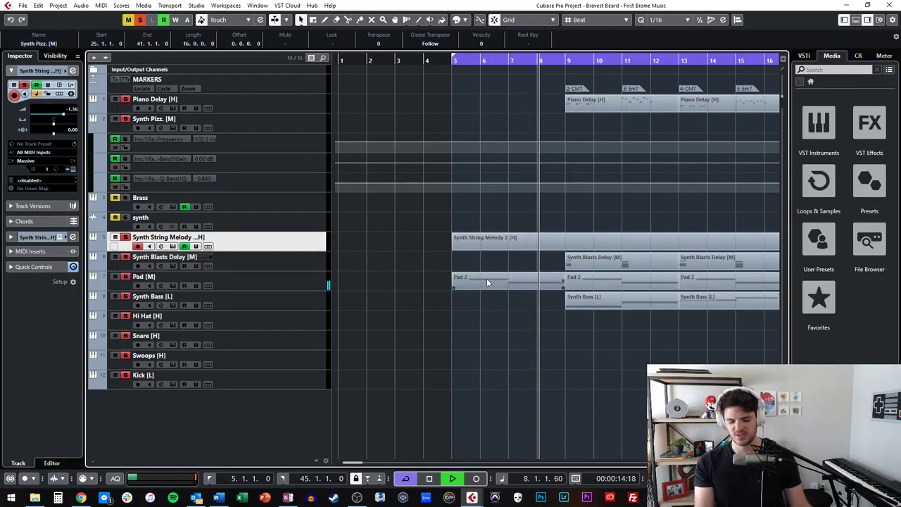
pyautogui.press('space')
pyautogui.press('space')
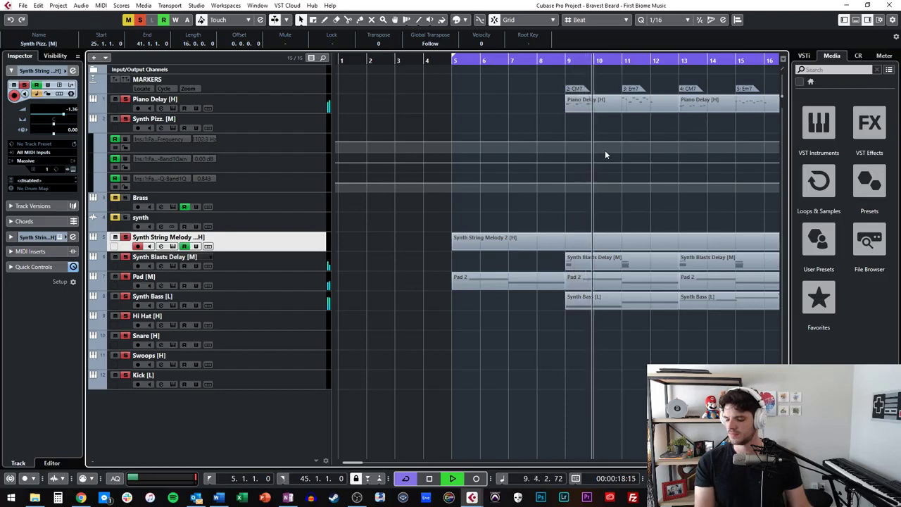
pyautogui.press('f')
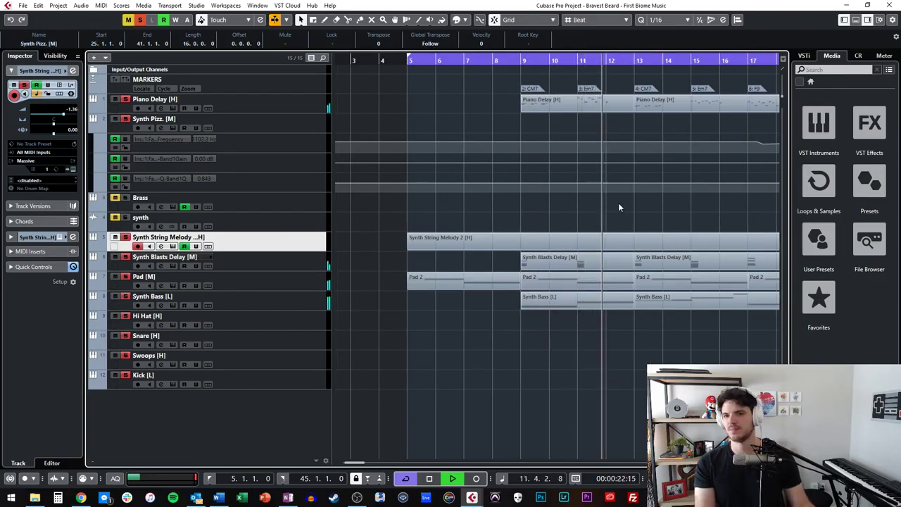
pyautogui.press('space')
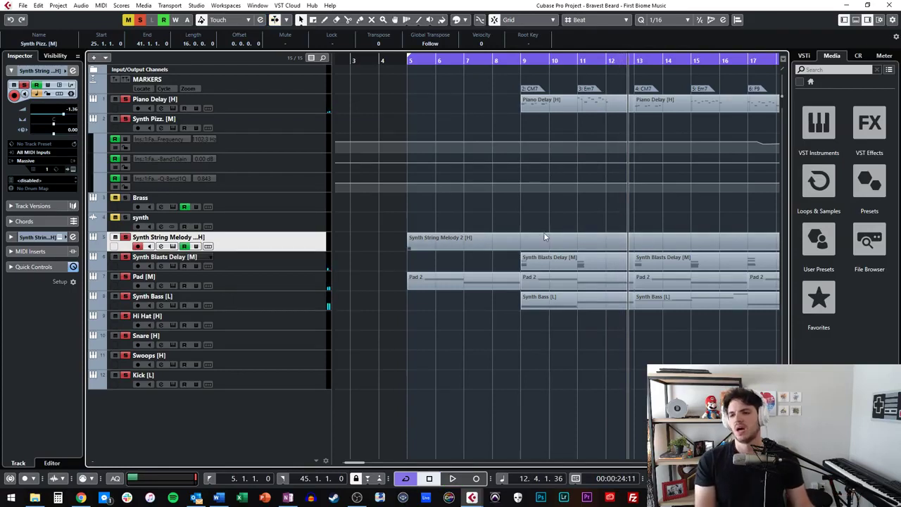
# Select the opening Pad 2 part at bar 5 and play the ending with the closing Pad 2 part for comparison
pyautogui.hscroll(3, 539, 236)
pyautogui.hscroll(-1, 538, 236)
pyautogui.click(405, 283)
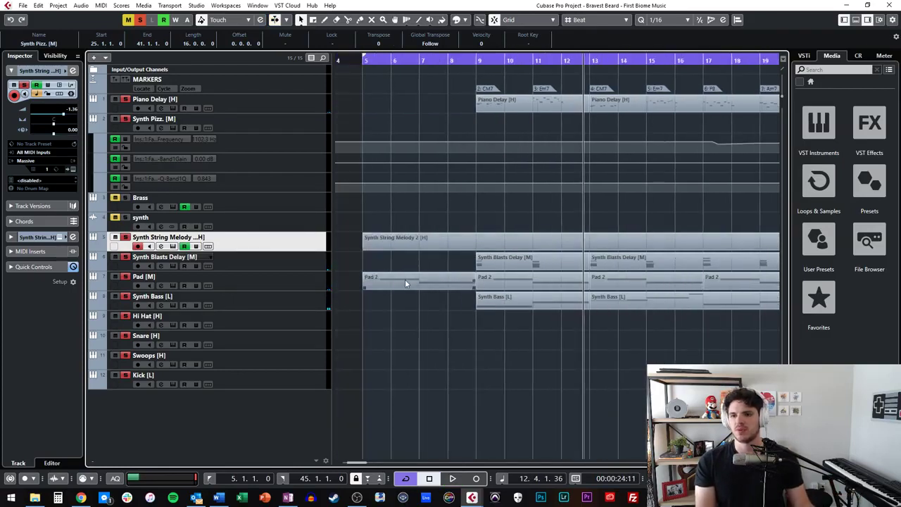
pyautogui.hscroll(20, 425, 279)
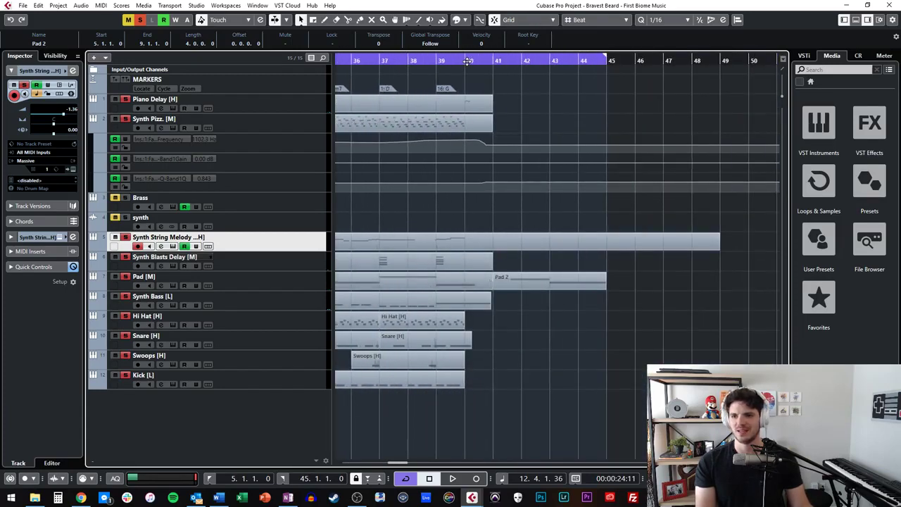
pyautogui.press('space')
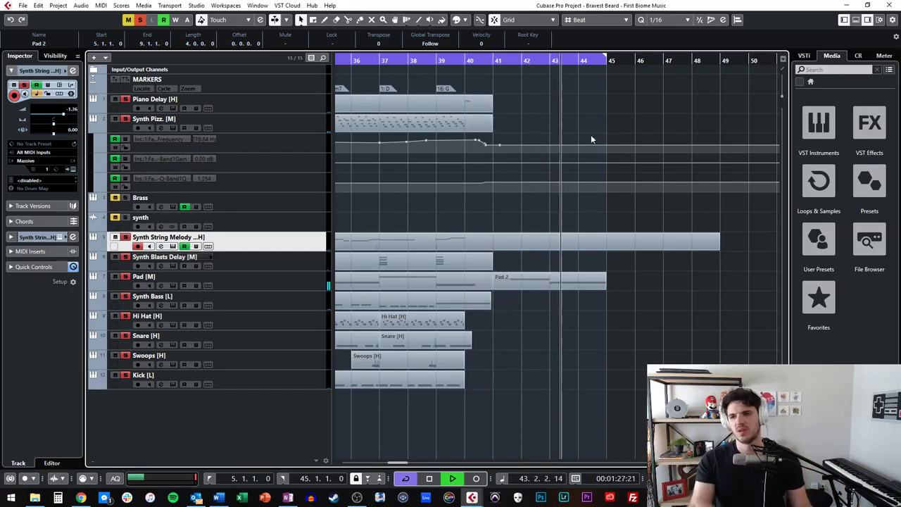
# Follow the playback as it loops from the closing Pad 2 part to the opening one, and stop in bar 6
pyautogui.hscroll(-4, 561, 148)
pyautogui.hscroll(-10, 561, 150)
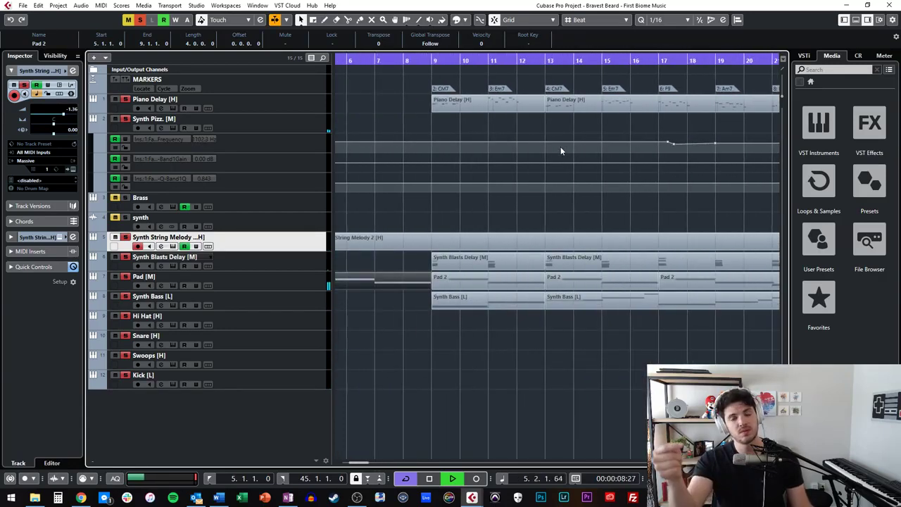
pyautogui.hscroll(-2, 497, 137)
pyautogui.hscroll(2, 497, 137)
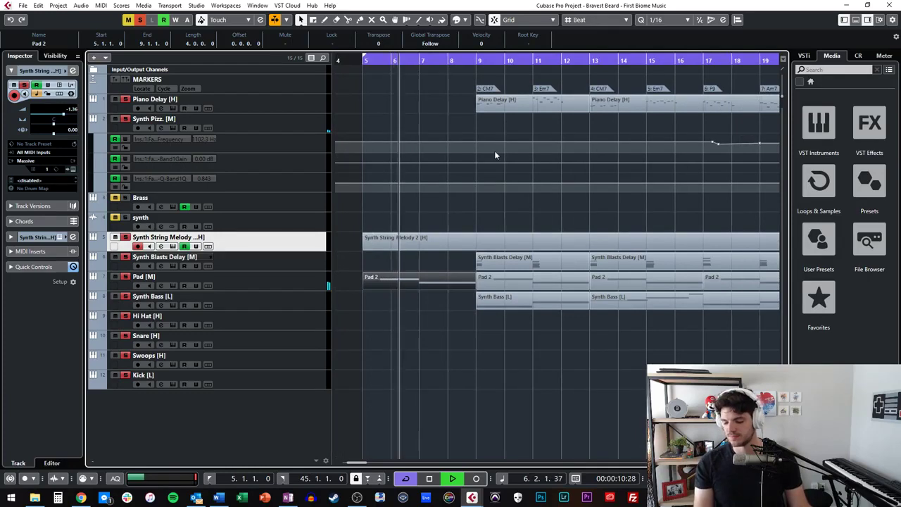
pyautogui.press('space')
# Return the project cursor to bar 5 and play the full arrangement with all its parts in view
pyautogui.scroll(-4, 501, 169)
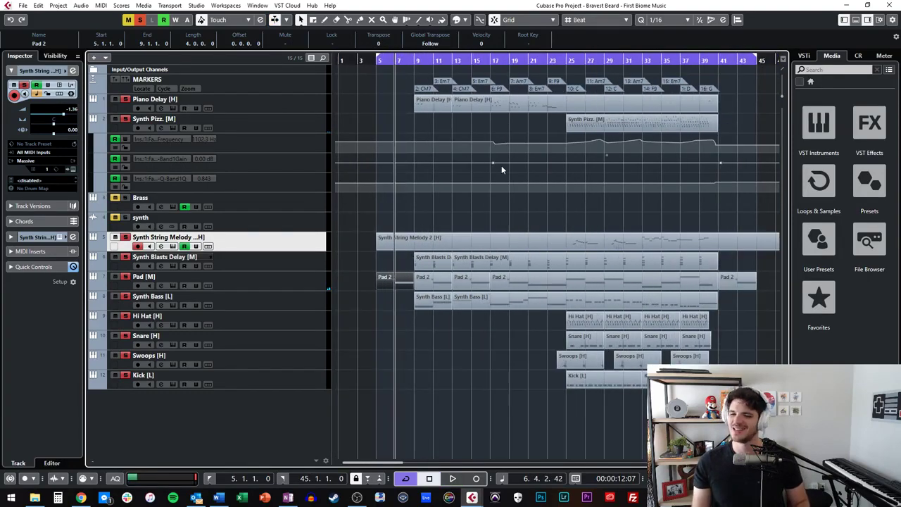
pyautogui.press('KP_0')
pyautogui.hscroll(2, 576, 310)
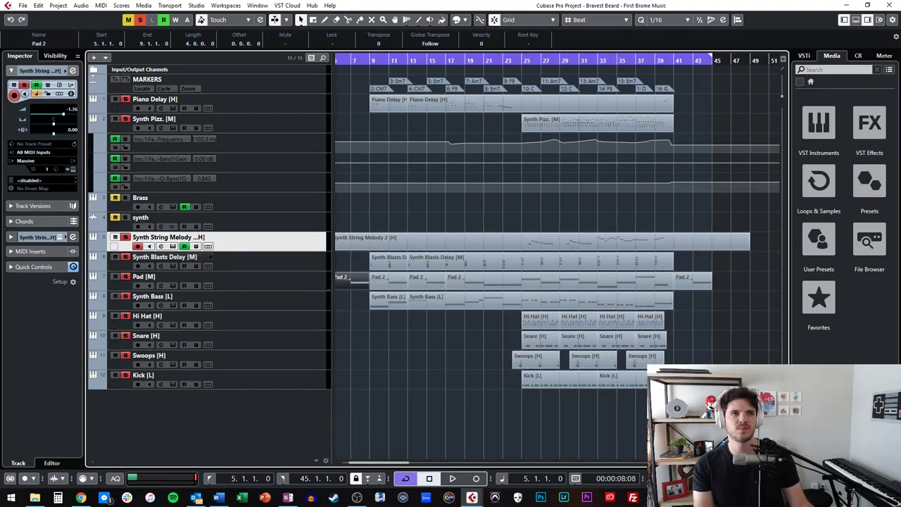
pyautogui.press('space')
pyautogui.hscroll(-2, 410, 432)
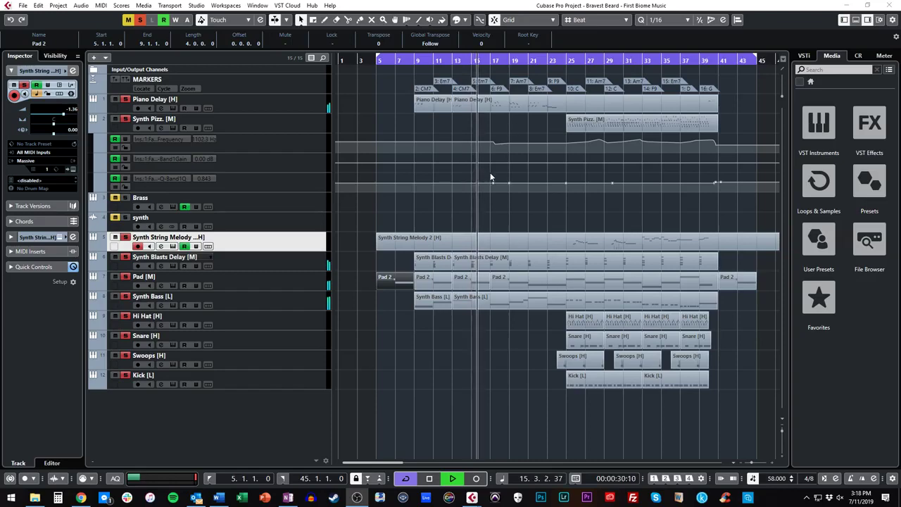
# While playing, examine the Piano Delay [H] and Synth Blasts Delay [M] notes in the note editor, closing it after each part
pyautogui.doubleClick(511, 107)
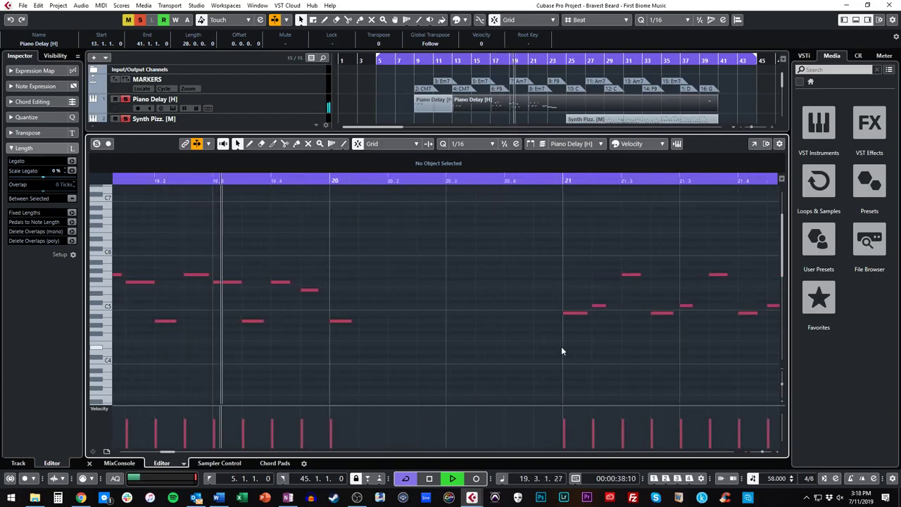
pyautogui.hotkey('ctrl', 'e')
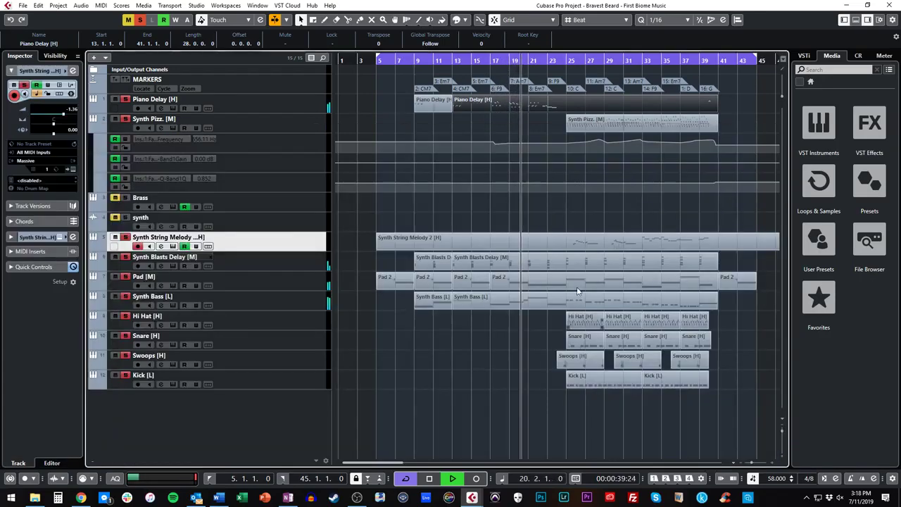
pyautogui.doubleClick(539, 257)
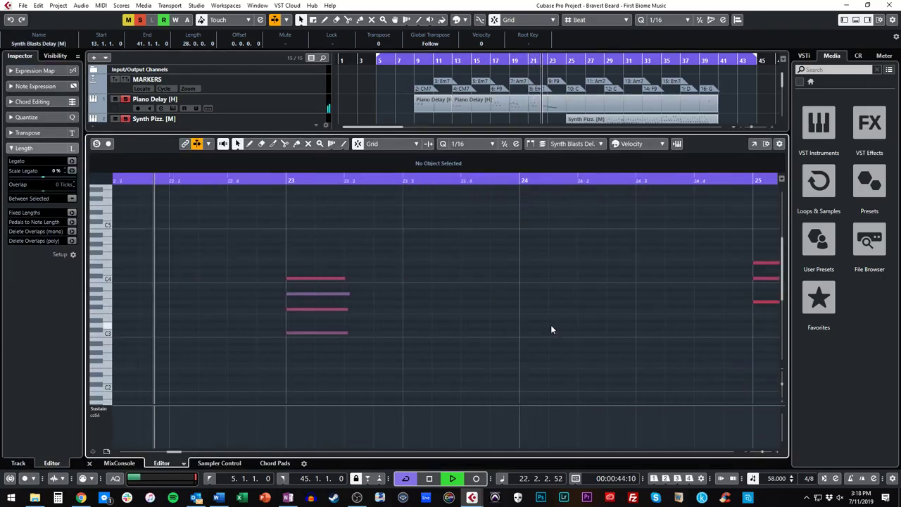
pyautogui.hotkey('ctrl', 'e')
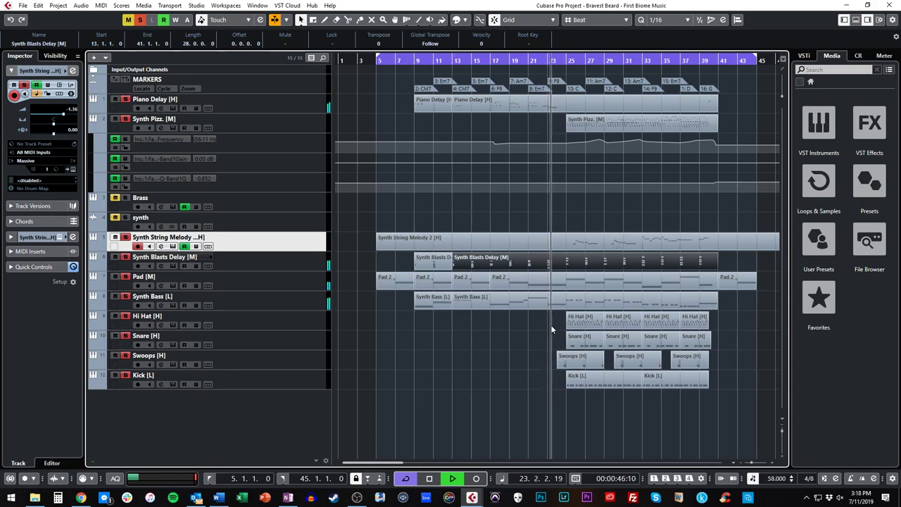
# Examine the Synth String Melody 2 [H] and Synth Pizz. [M] notes in the note editor during the main section, closing it after each
pyautogui.hscroll(5, 552, 322)
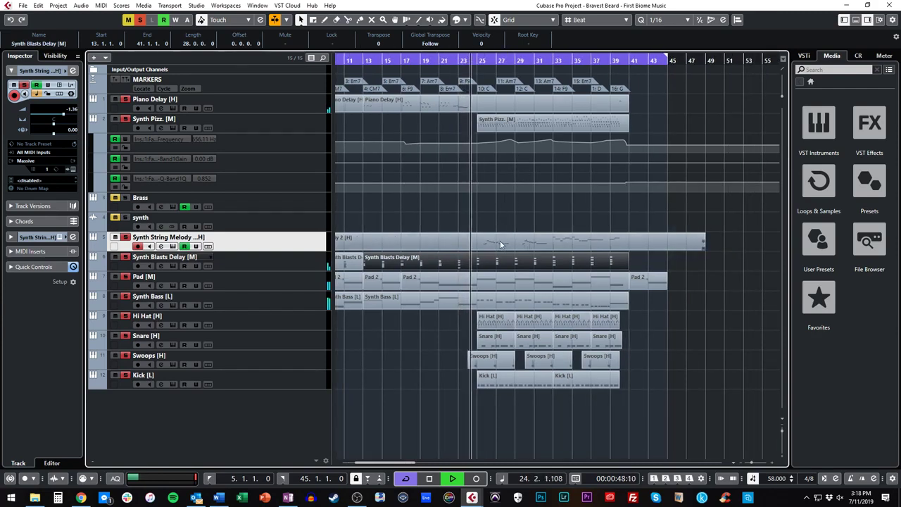
pyautogui.doubleClick(501, 244)
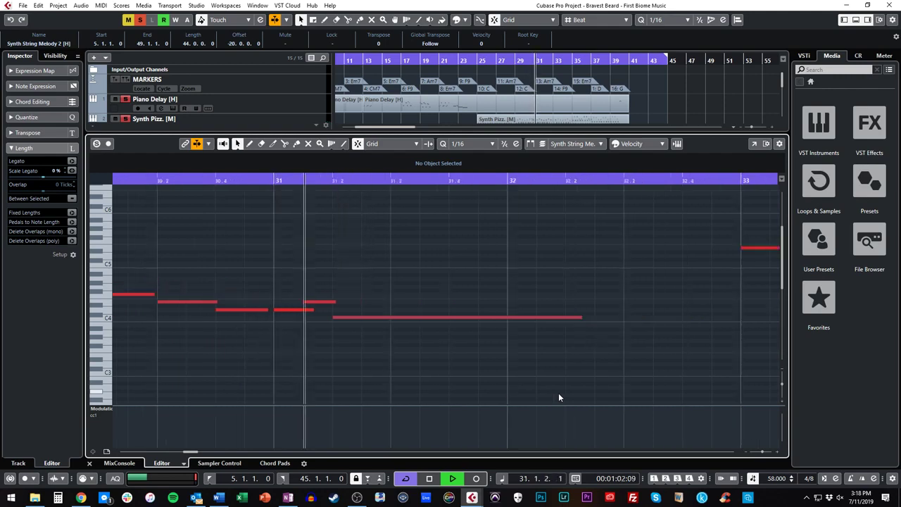
pyautogui.hotkey('ctrl', 'e')
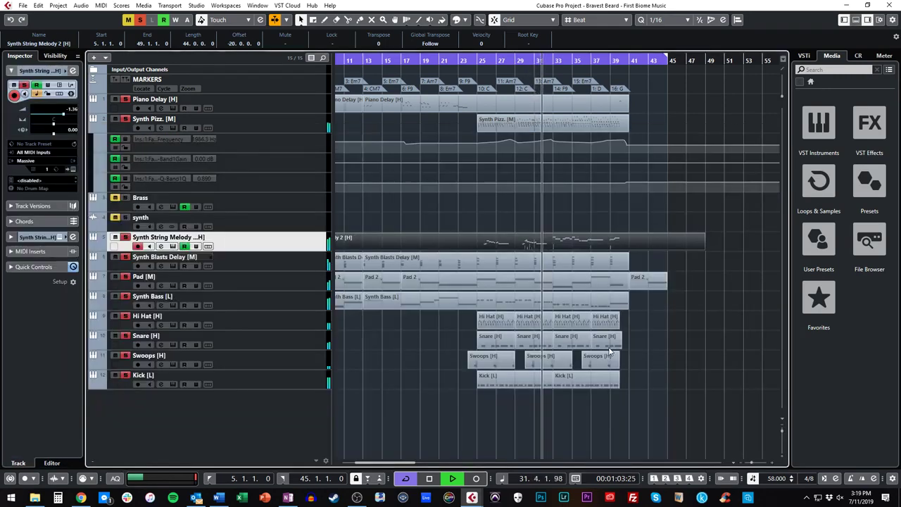
pyautogui.doubleClick(559, 122)
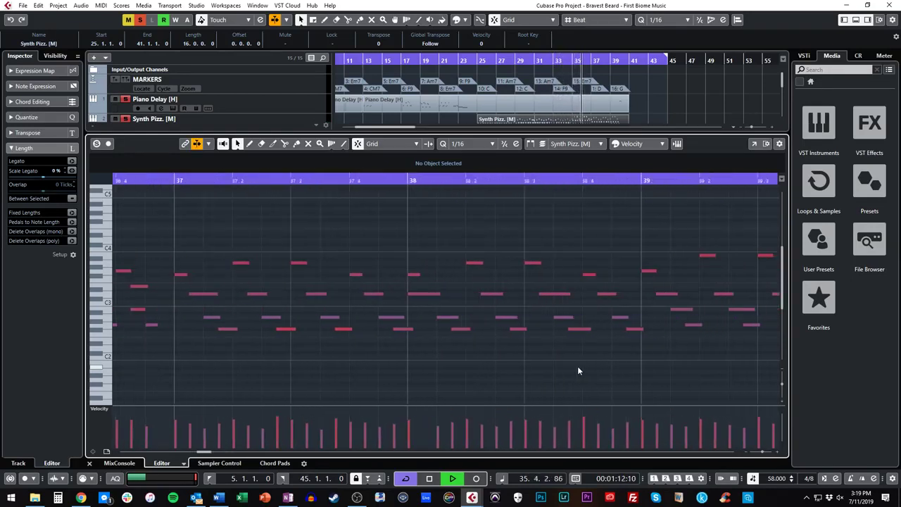
pyautogui.hotkey('ctrl', 'alt', 'e')
# View the Synth String Melody 2 [H] notes around bar 39 and the Piano Delay [H] notes at bar 40, and close the note editor
pyautogui.doubleClick(630, 248)
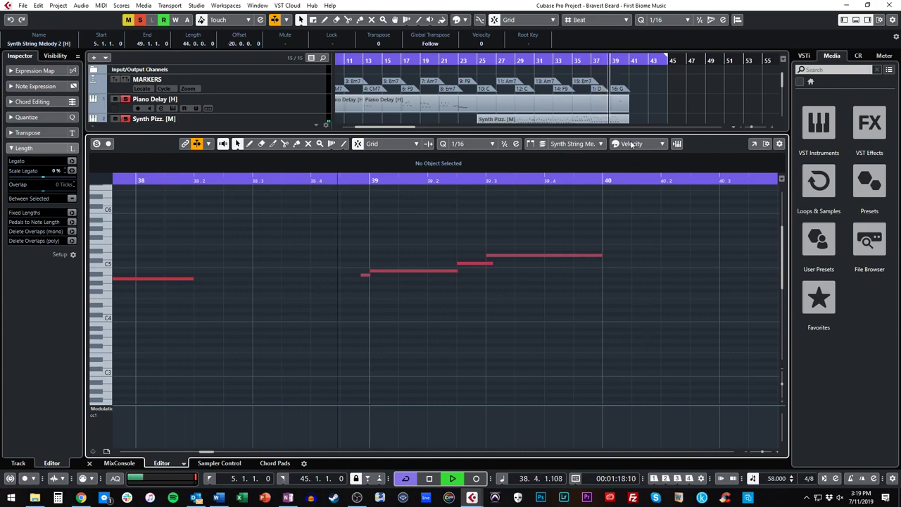
pyautogui.click(614, 104)
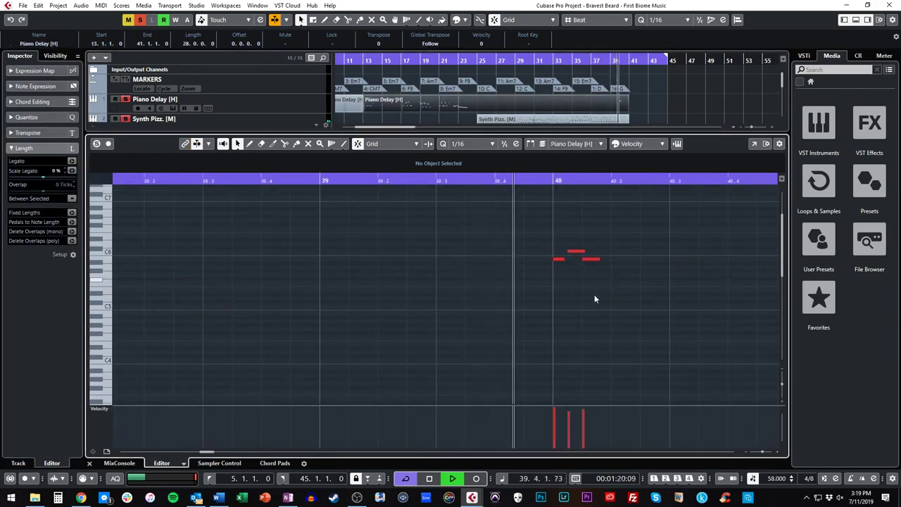
pyautogui.hotkey('ctrl', 'alt', 'e')
# Examine the notes of the closing Pad 2 part at bar 41 in the note editor, and return to the full arrangement
pyautogui.doubleClick(651, 281)
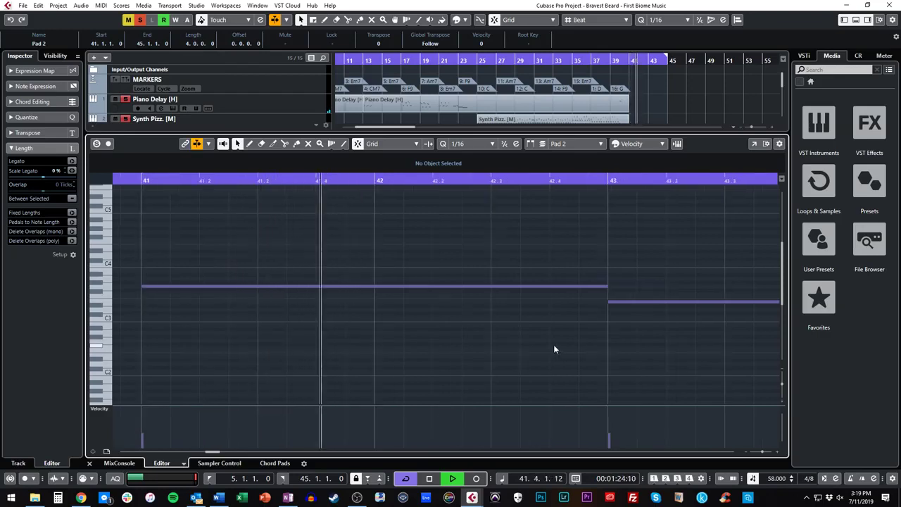
pyautogui.press('g')
pyautogui.press('g')
pyautogui.press('g')
pyautogui.press('g')
pyautogui.press('g')
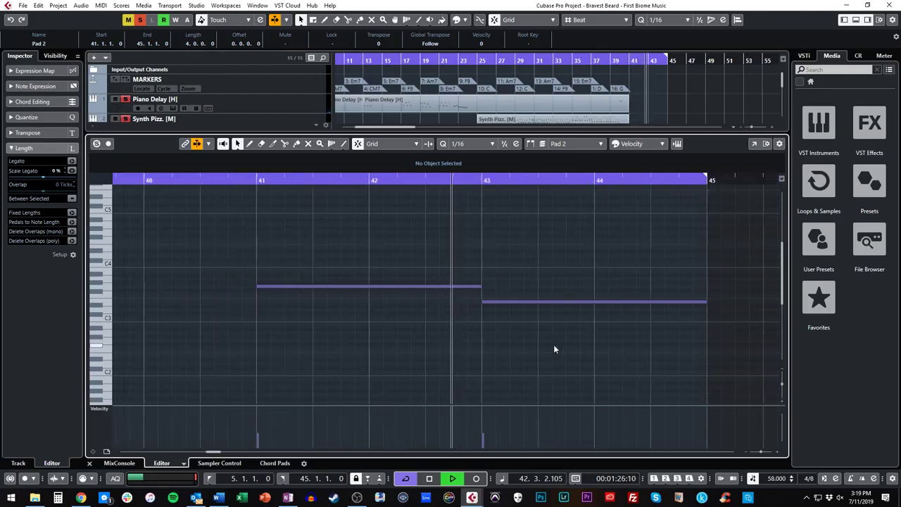
pyautogui.hotkey('ctrl', 'e')
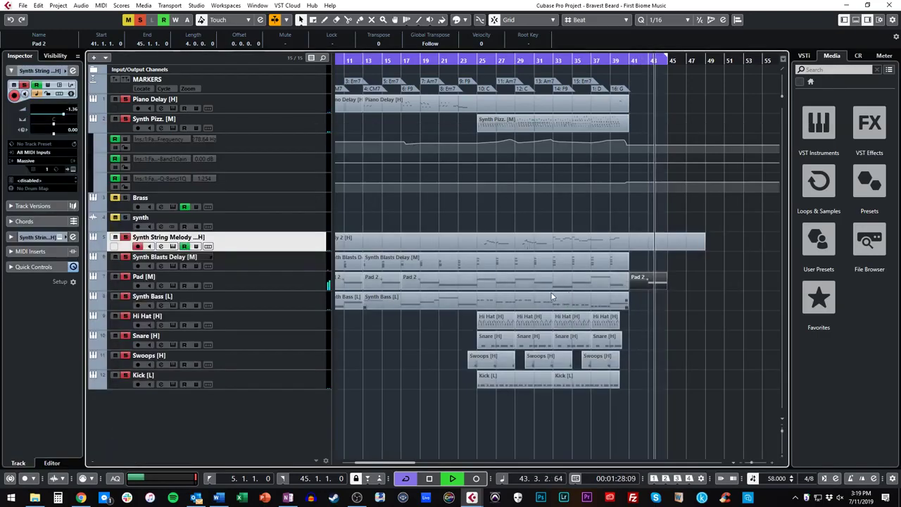
pyautogui.hscroll(-5, 552, 297)
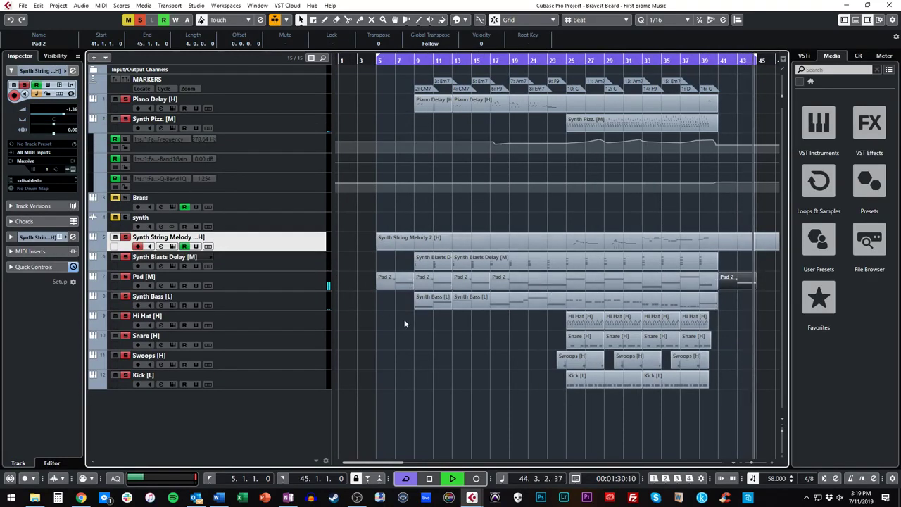